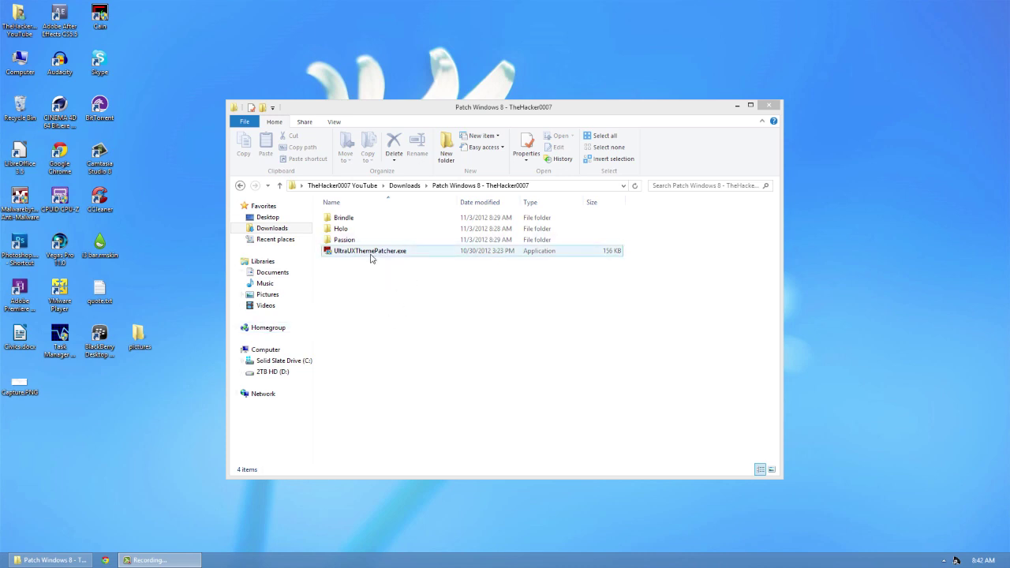
- Install UltraUXThemePatcher from UltraUXThemePatcher.exe, accepting the license agreement and finishing the setup wizard
double_click(371, 251)
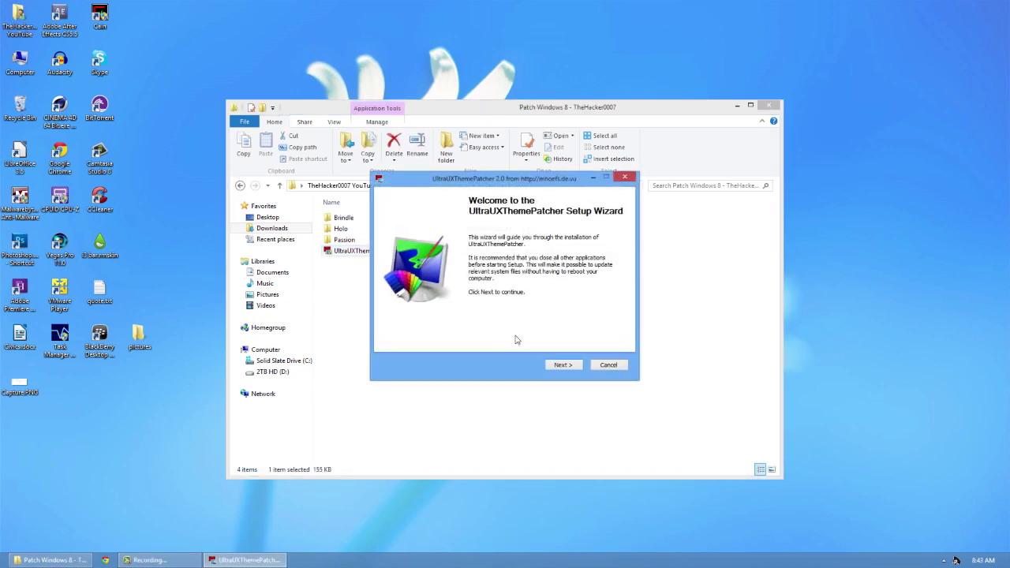
left_click(574, 366)
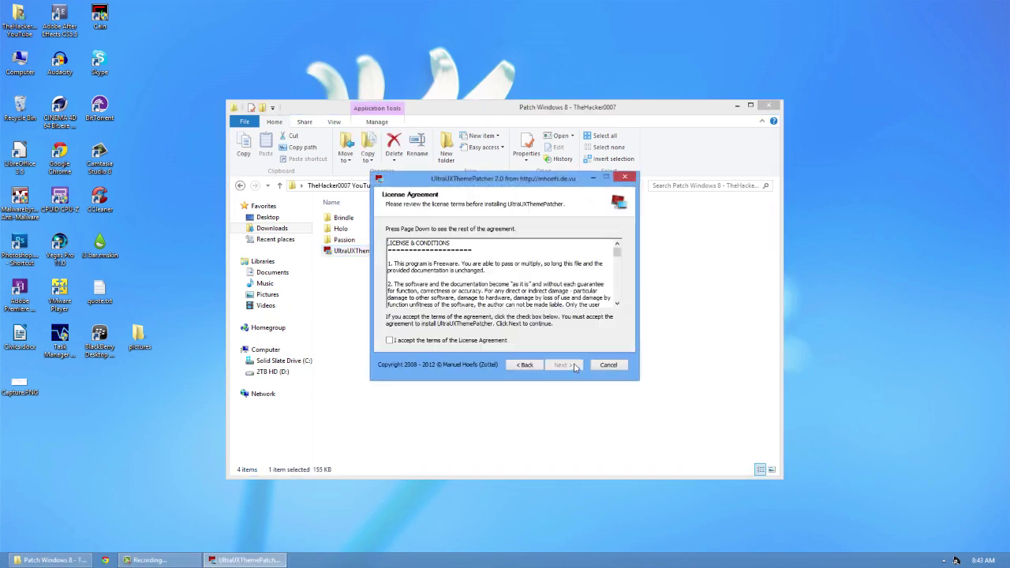
left_click(455, 340)
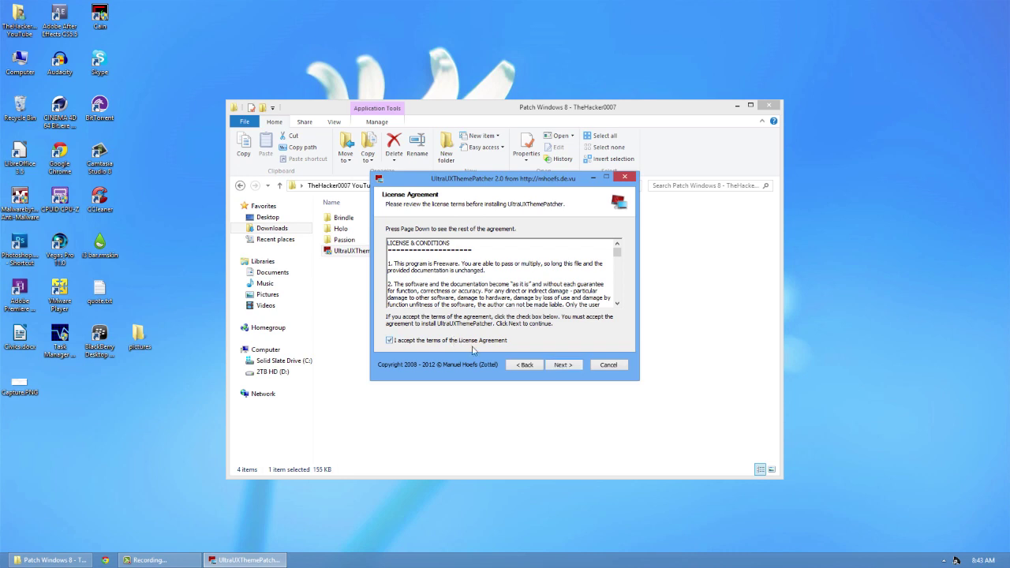
left_click(577, 367)
left_click(577, 369)
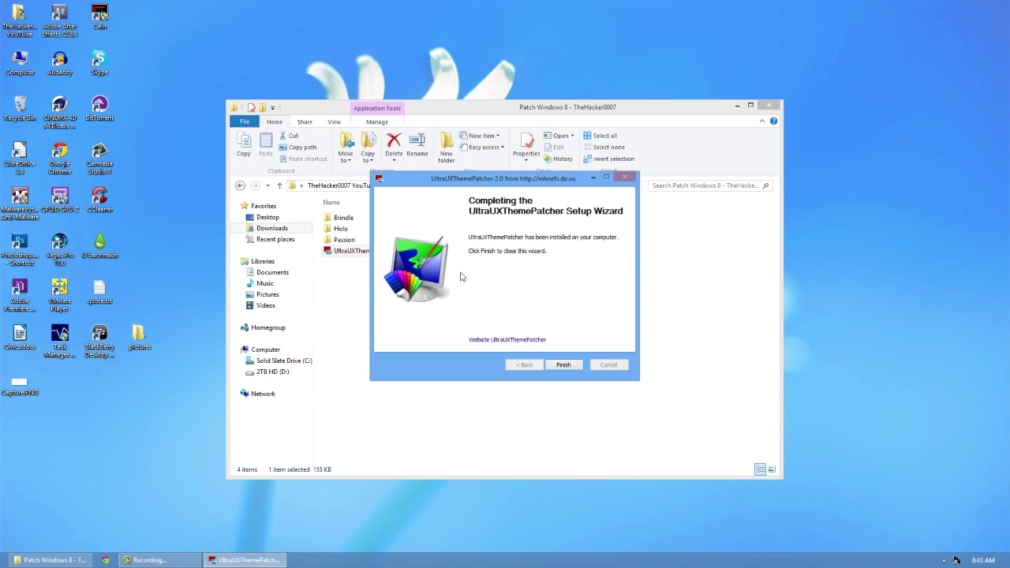
left_click(563, 365)
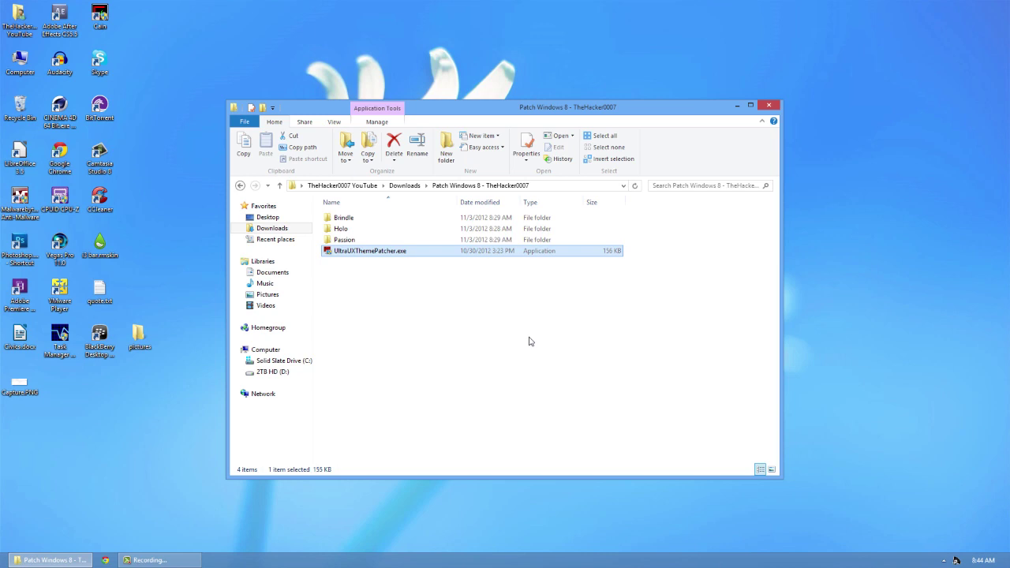
- Open the C: drive in a new window and arrange it side by side with the Patch Windows 8 folder
left_click(493, 335)
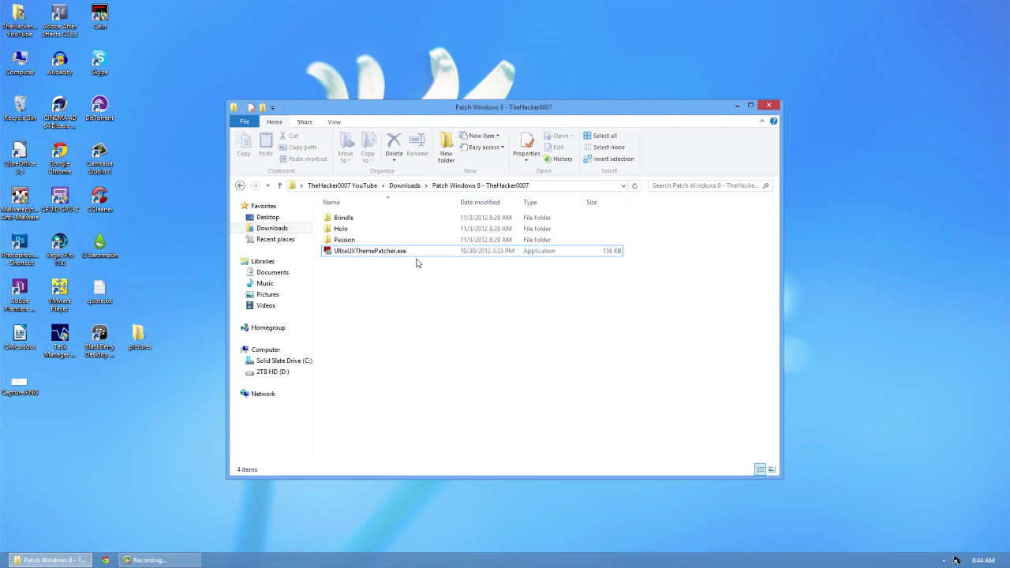
key("super+Left")
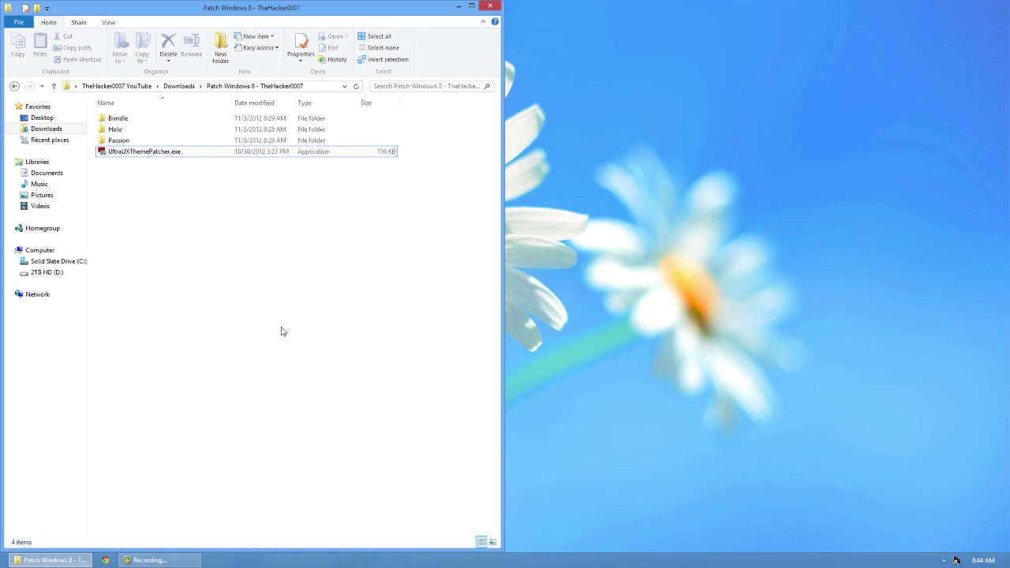
right_click(78, 261)
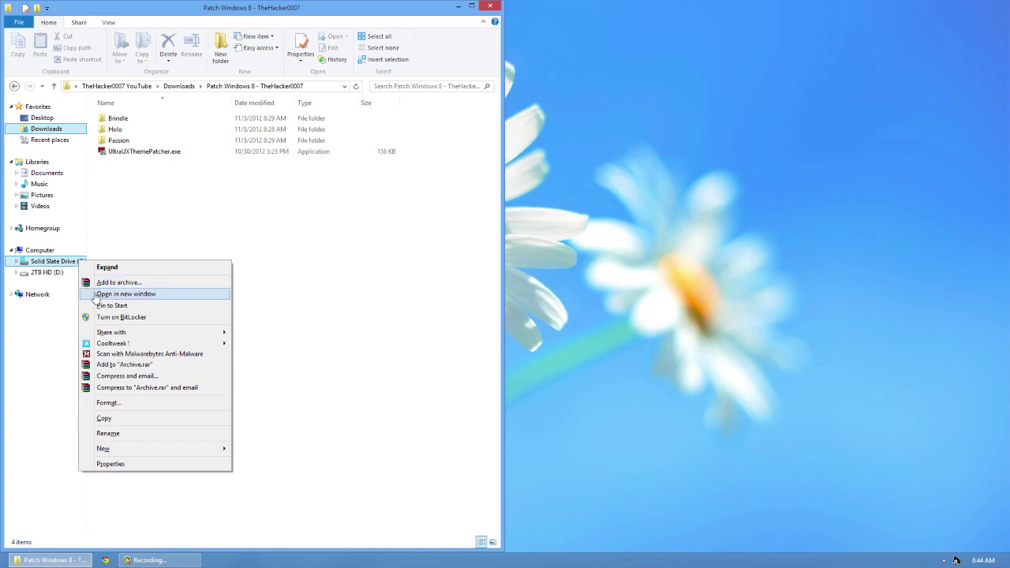
left_click(95, 295)
key("super+Right")
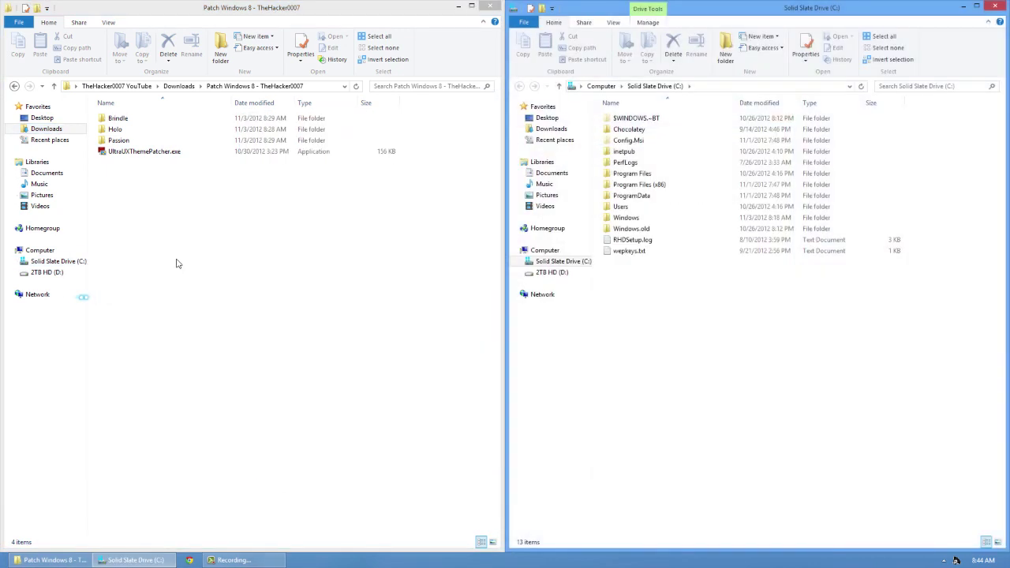
- Go to the Windows\Resources\Themes folder on the C: drive in the second window
left_click(546, 251)
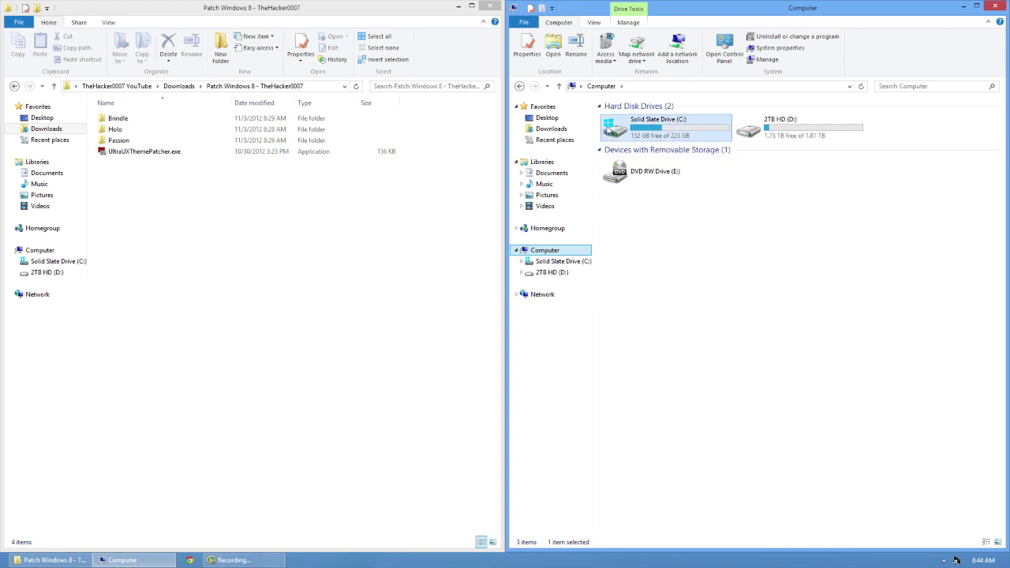
double_click(652, 129)
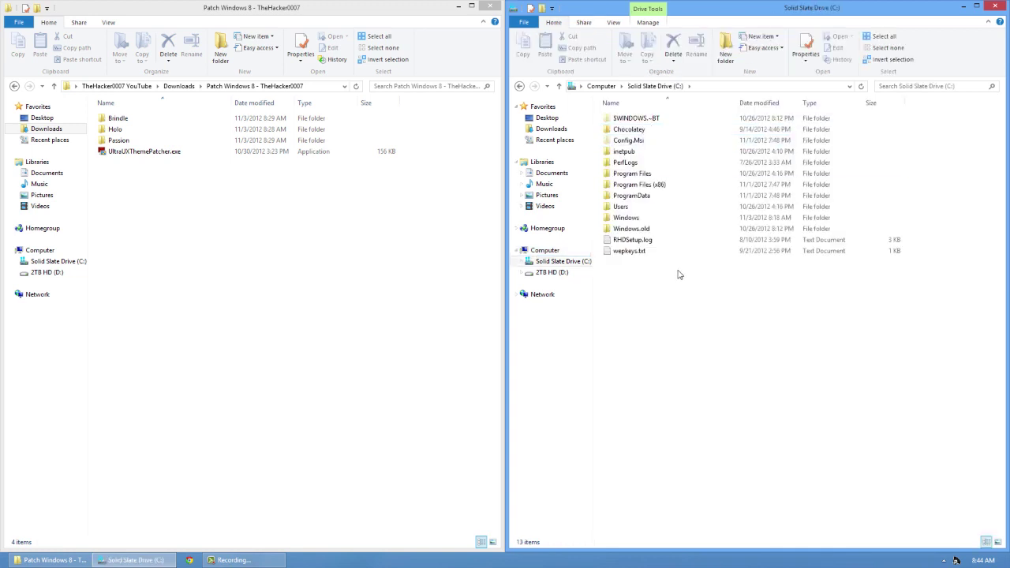
double_click(627, 218)
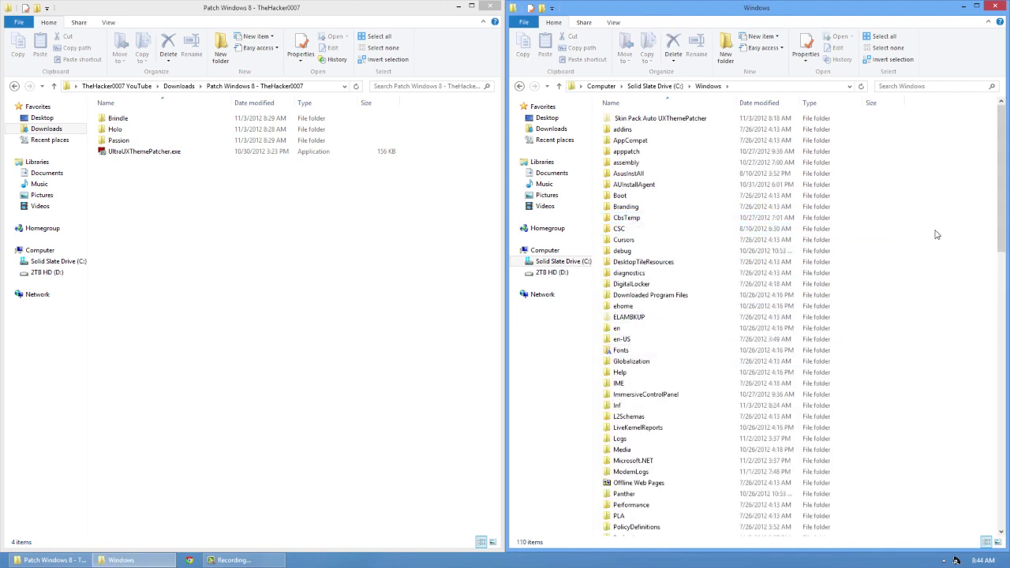
left_click_drag(1002, 158, 983, 254)
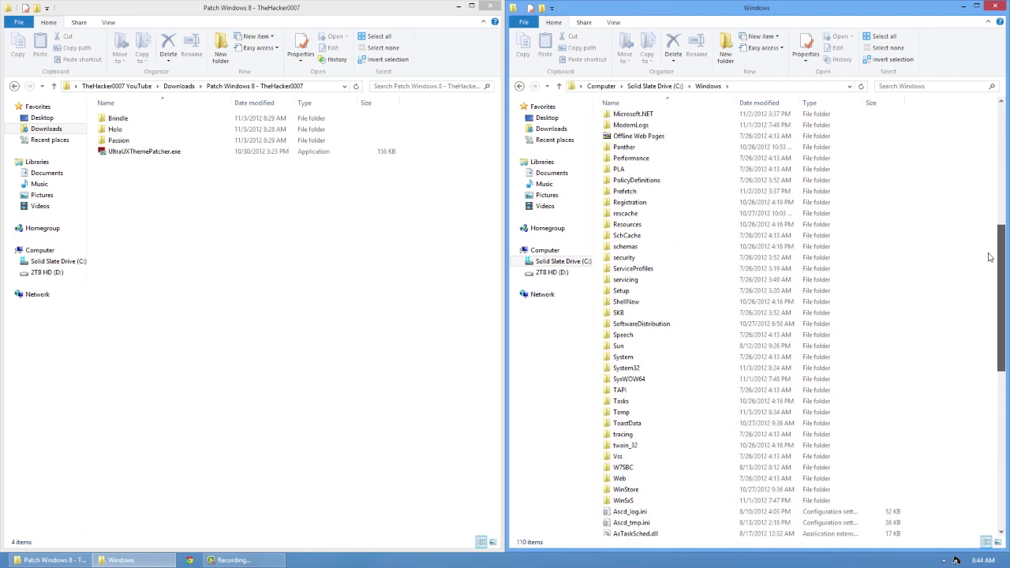
double_click(626, 224)
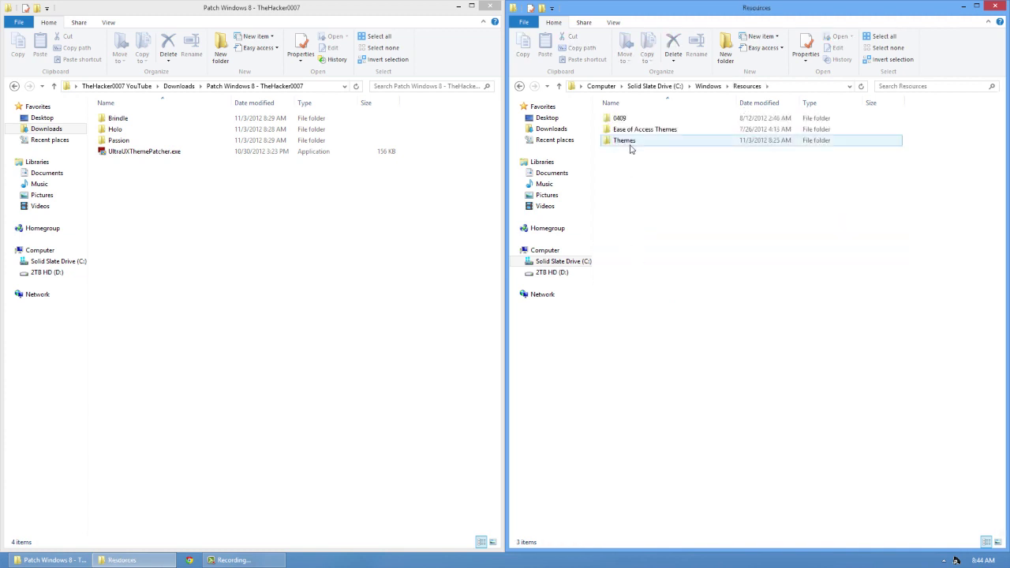
double_click(630, 143)
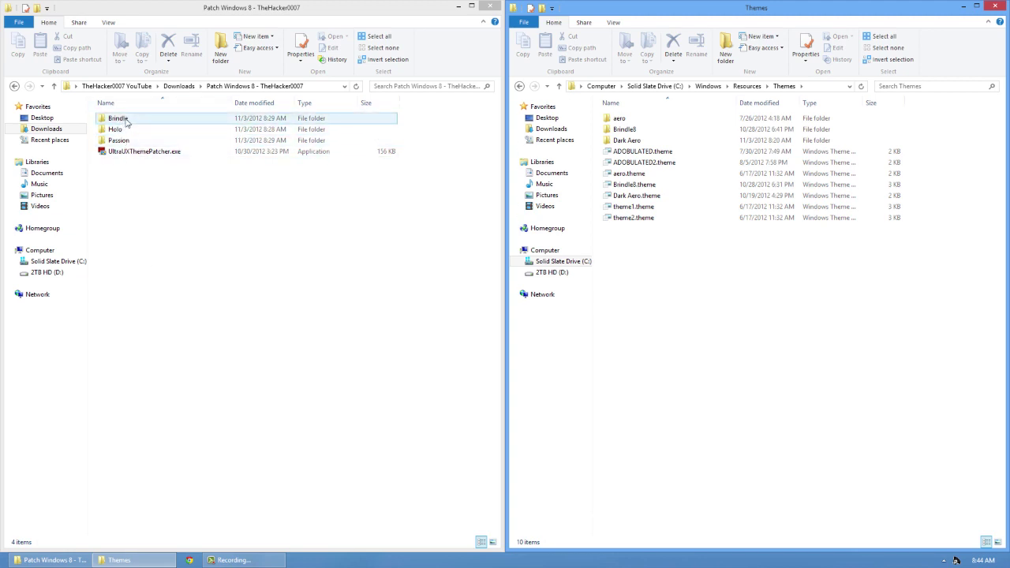
- Try to move the Brindle8 folder and Brindle8.theme from the Brindle folder into Themes, cancelling instead of replacing existing files
left_click(127, 120)
double_click(126, 120)
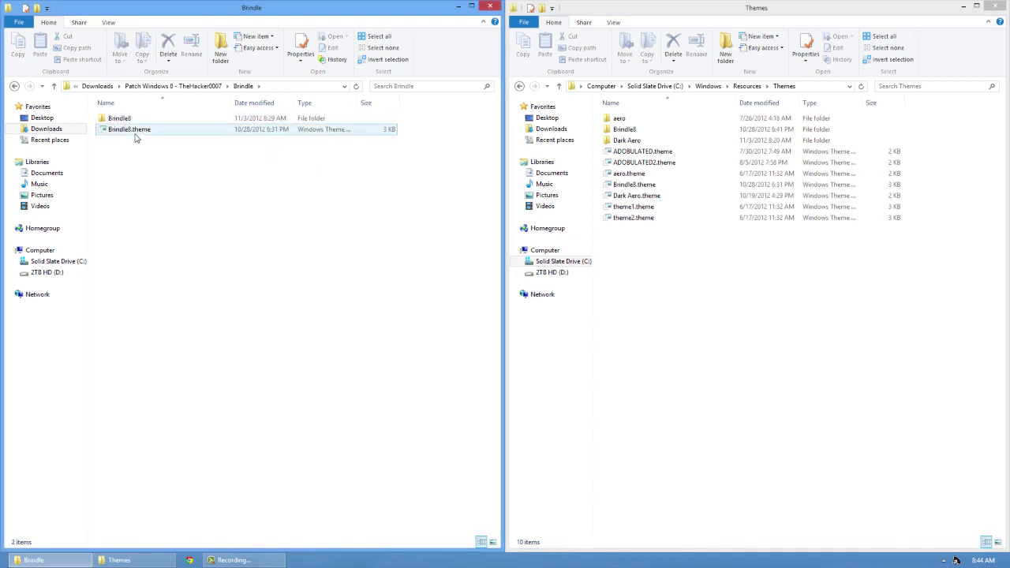
left_click(247, 118)
left_click(150, 130)
left_click_drag(156, 181, 766, 303)
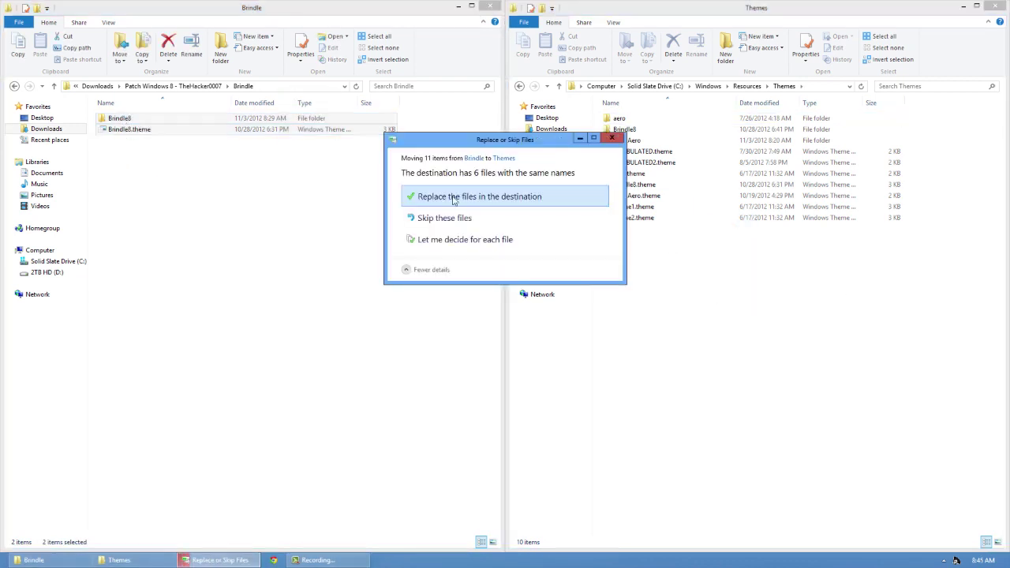
left_click(612, 140)
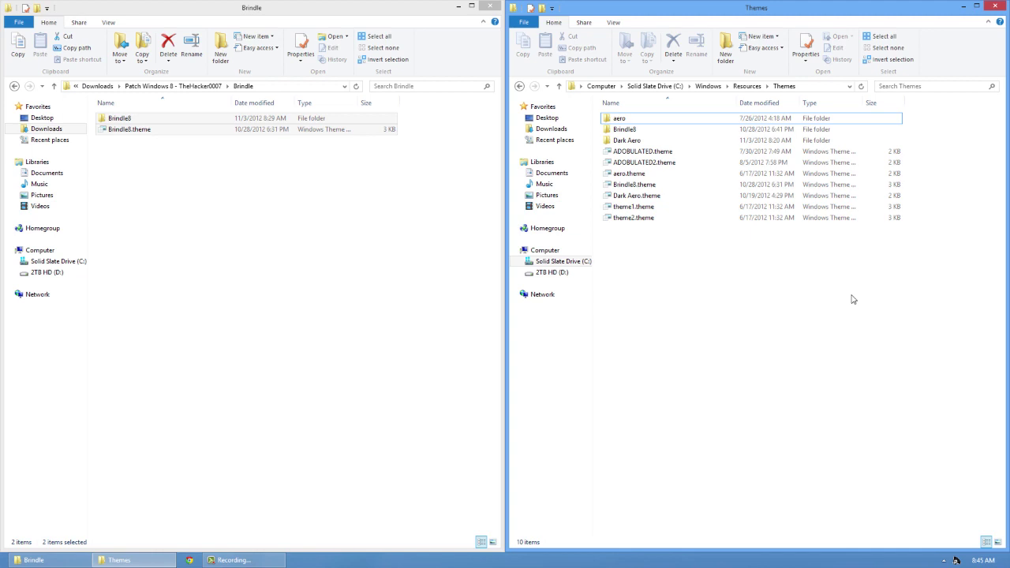
- Move the Holo folder and Holo.theme from the downloaded Holo folder into Themes, granting administrator permission for all items
left_click(14, 86)
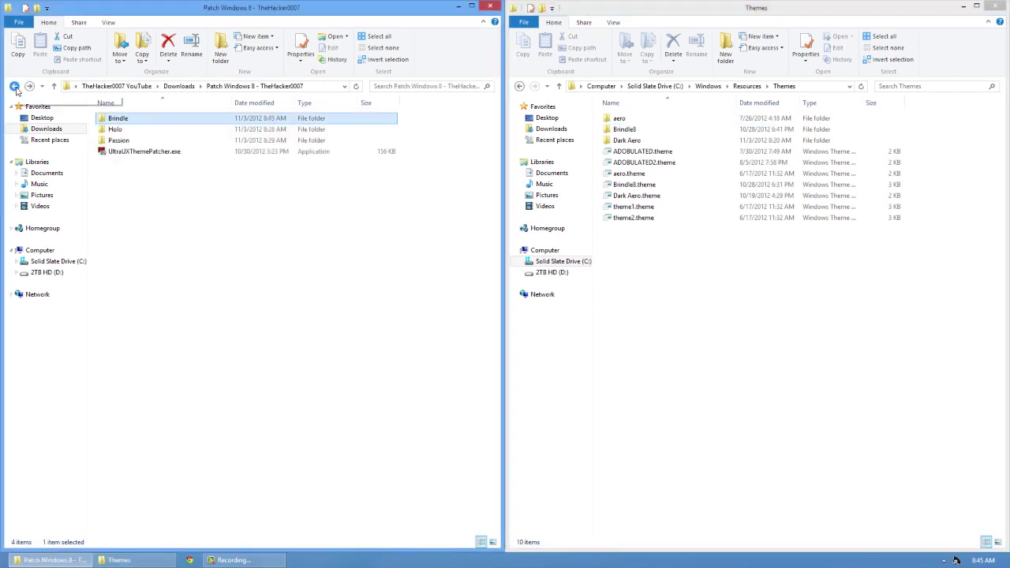
left_click(155, 208)
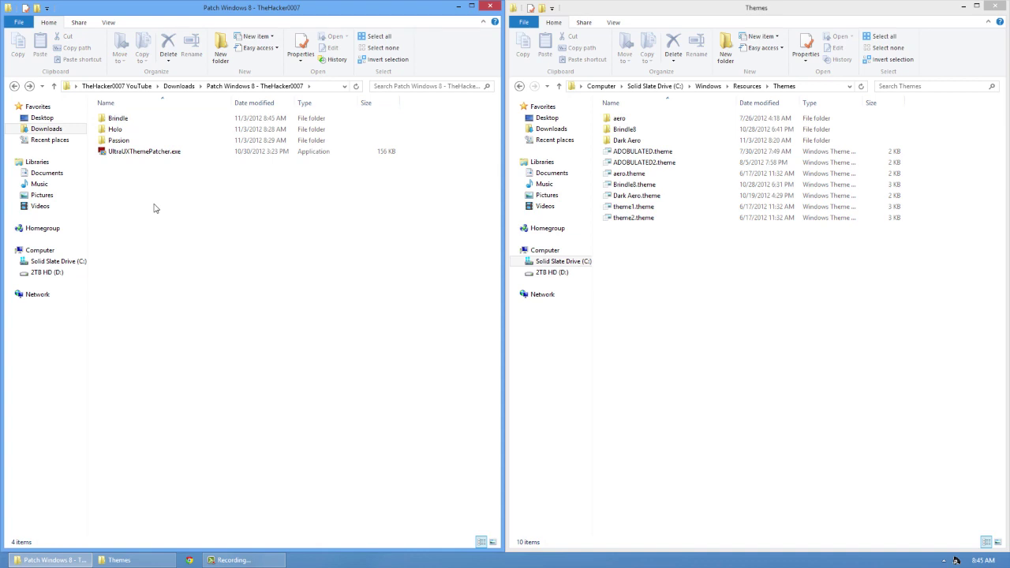
left_click(117, 131)
left_click(117, 131)
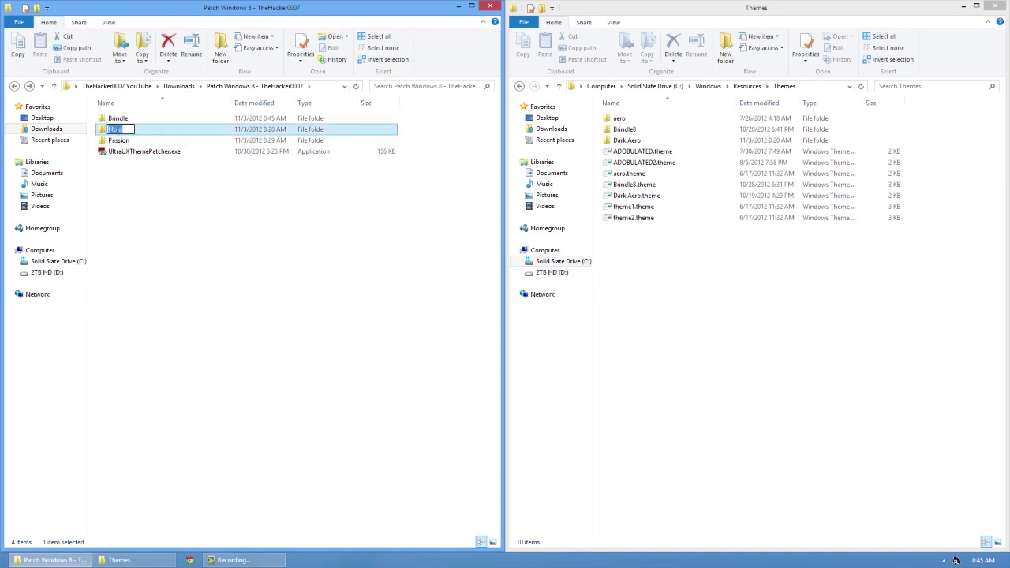
double_click(147, 135)
left_click_drag(176, 213, 706, 294)
left_click(461, 214)
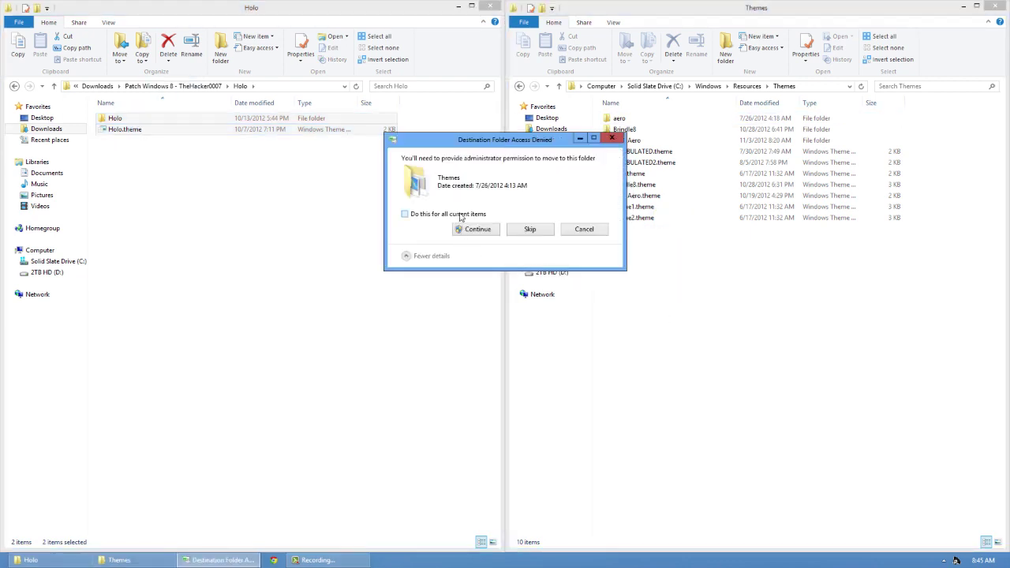
left_click(477, 235)
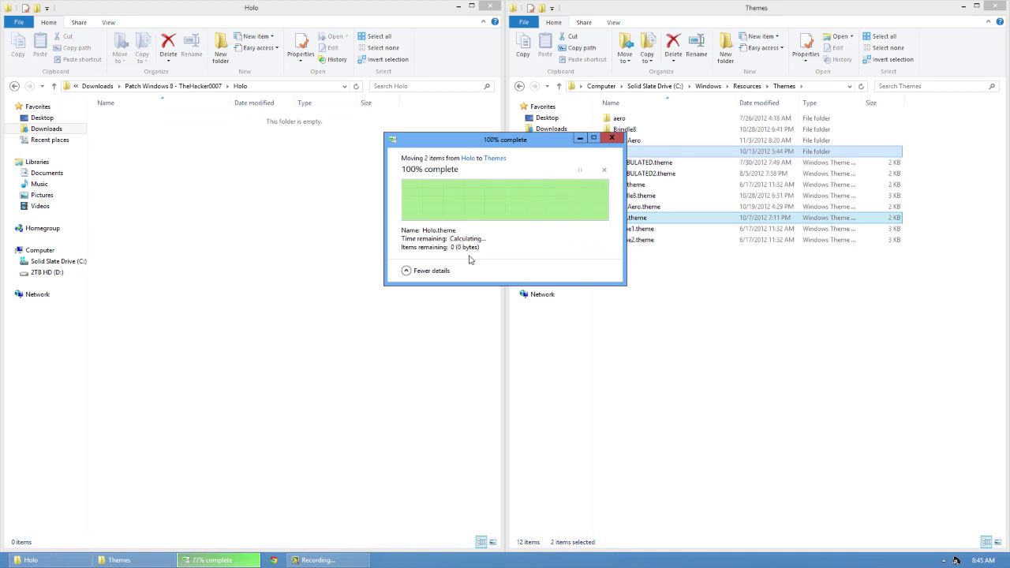
- Move Passion.theme and the Passion subfolder from the downloaded Passion folder into Themes with administrator permission, leaving out Droid-Sans.zip
left_click(14, 87)
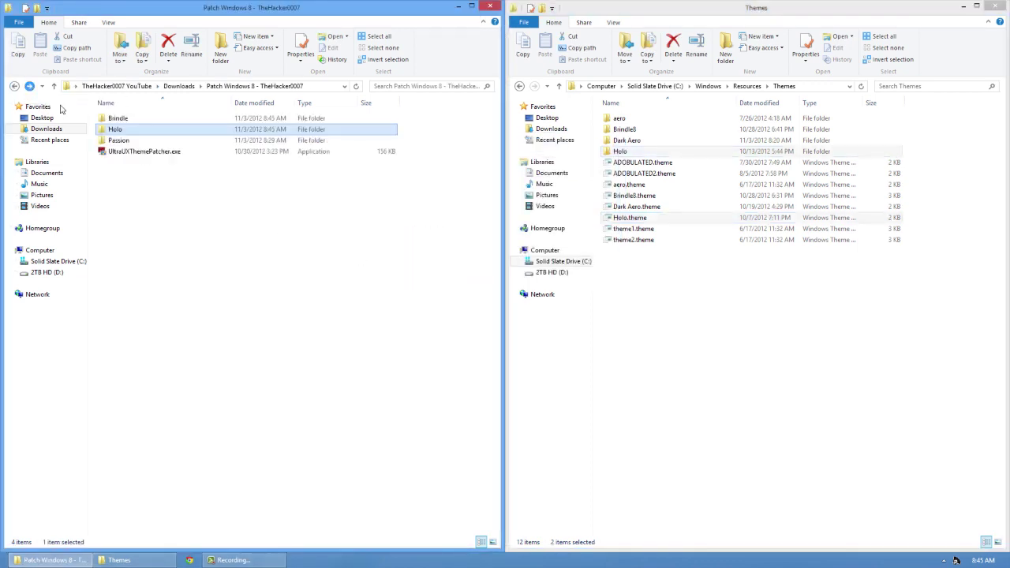
double_click(126, 140)
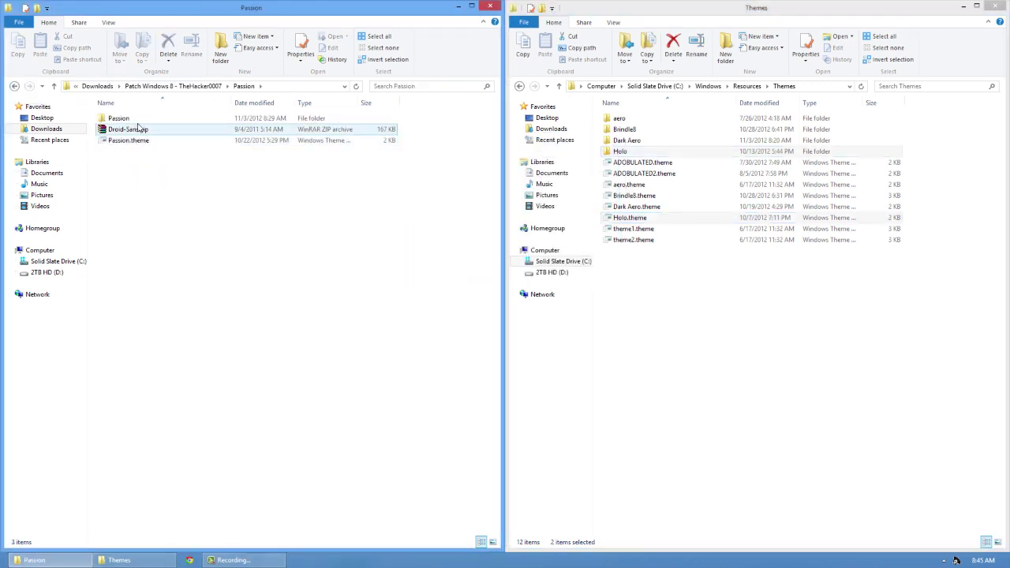
double_click(132, 132)
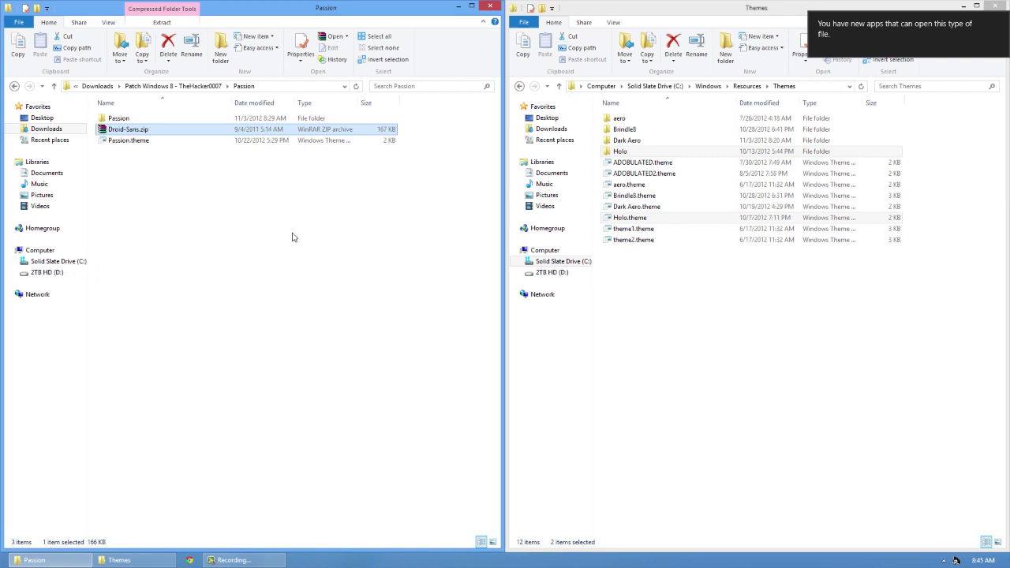
left_click_drag(120, 140, 642, 333)
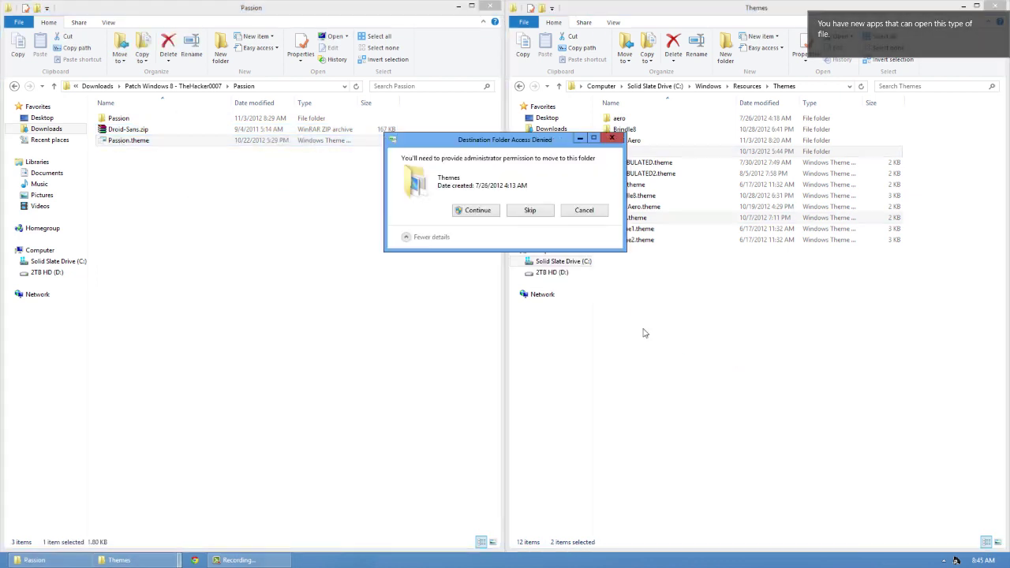
left_click(472, 211)
left_click_drag(118, 118, 647, 323)
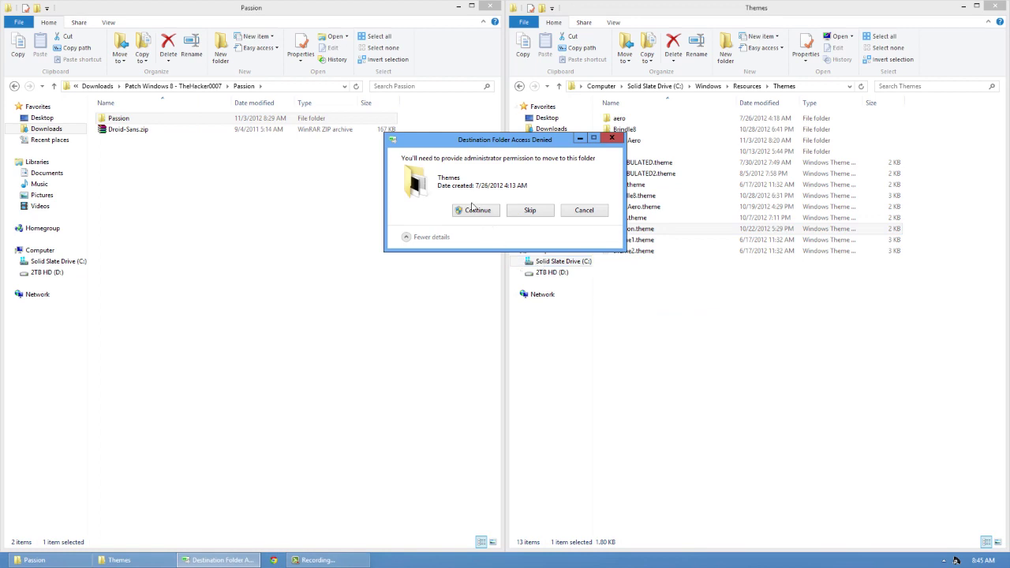
left_click(476, 210)
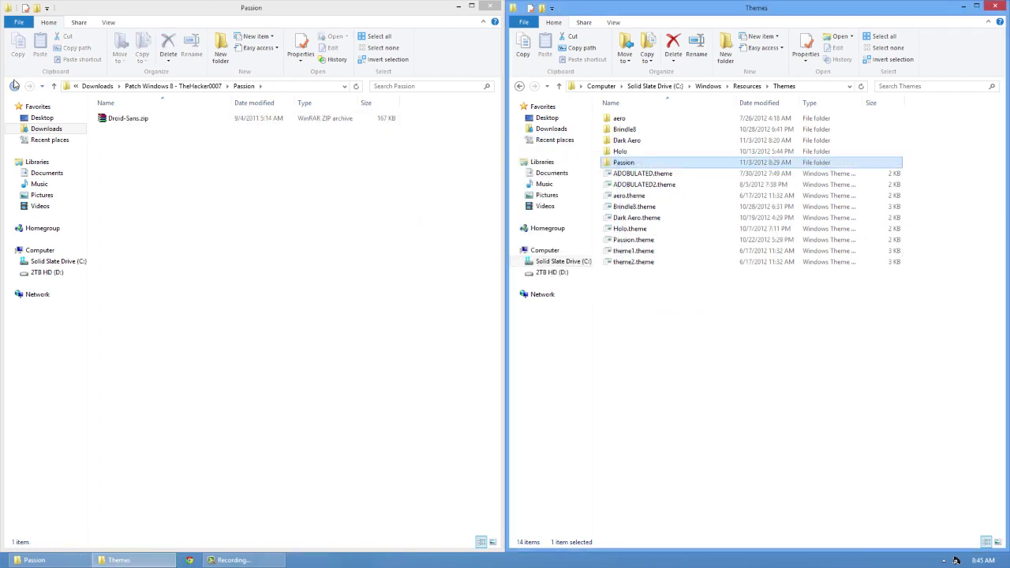
left_click(15, 85)
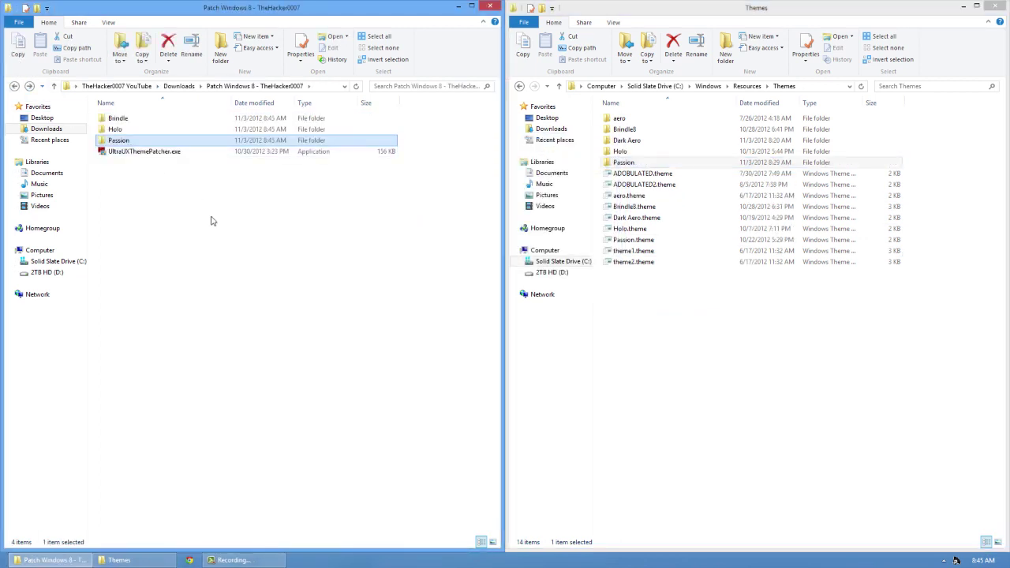
- Minimize the downloads window, close the Themes window, and open the desktop's Personalization settings at the Installed Themes
left_click(458, 6)
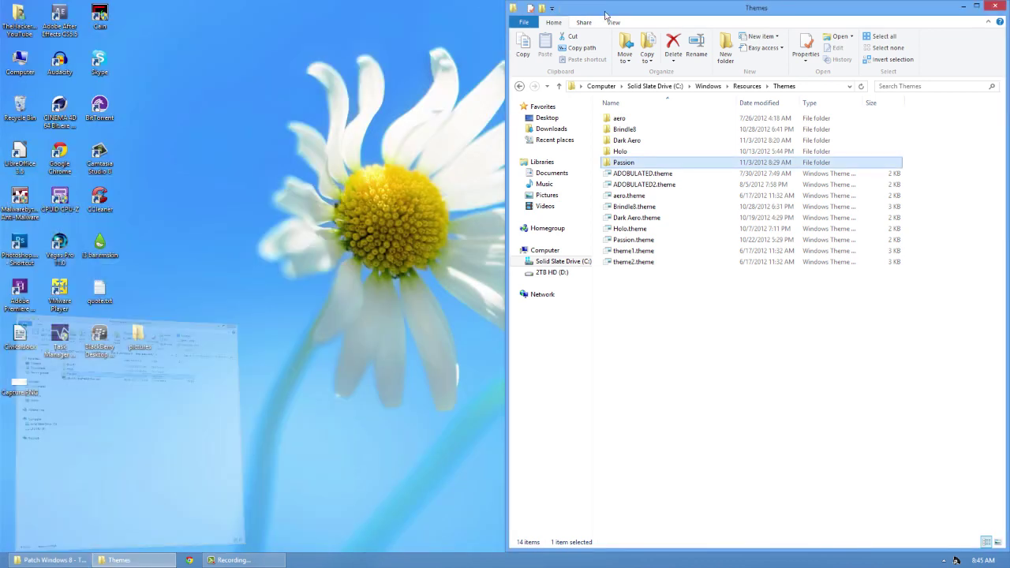
left_click(994, 7)
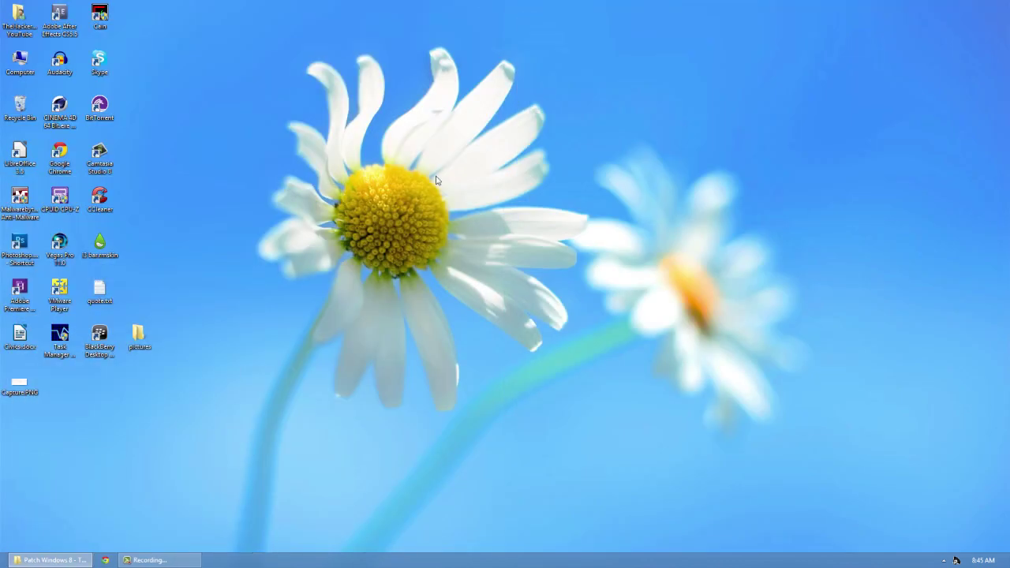
right_click(436, 180)
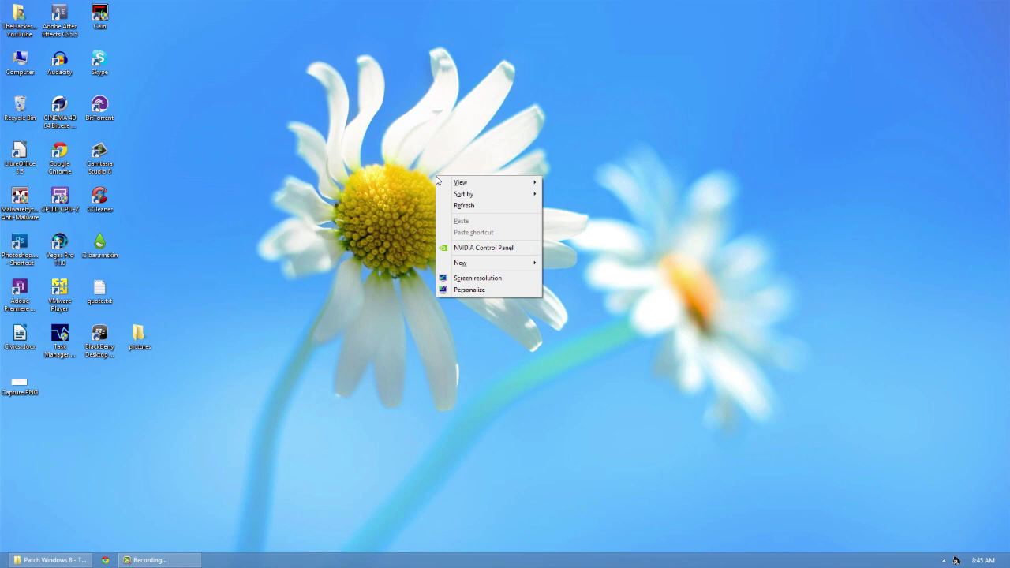
left_click(465, 290)
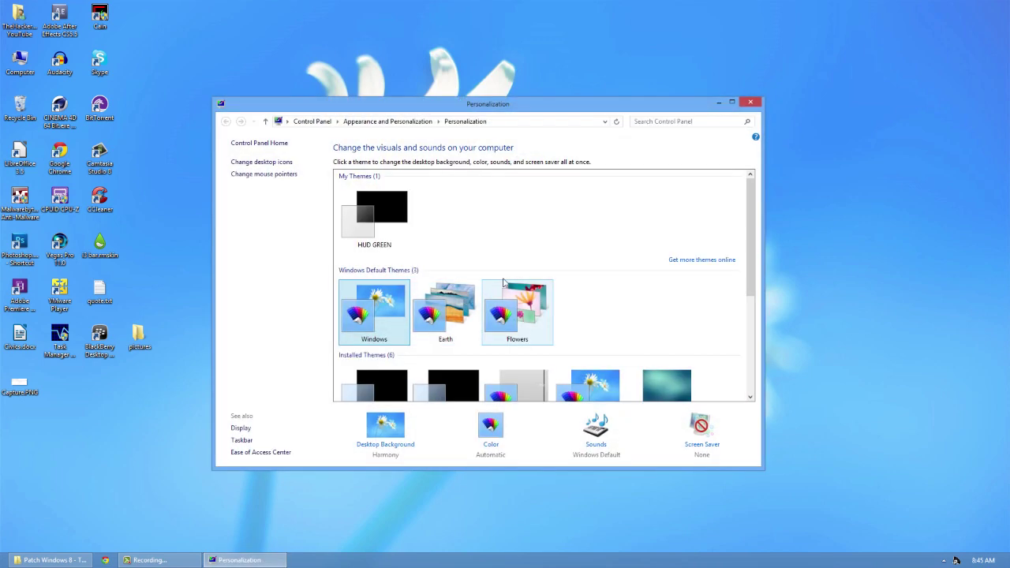
left_click_drag(750, 197, 737, 266)
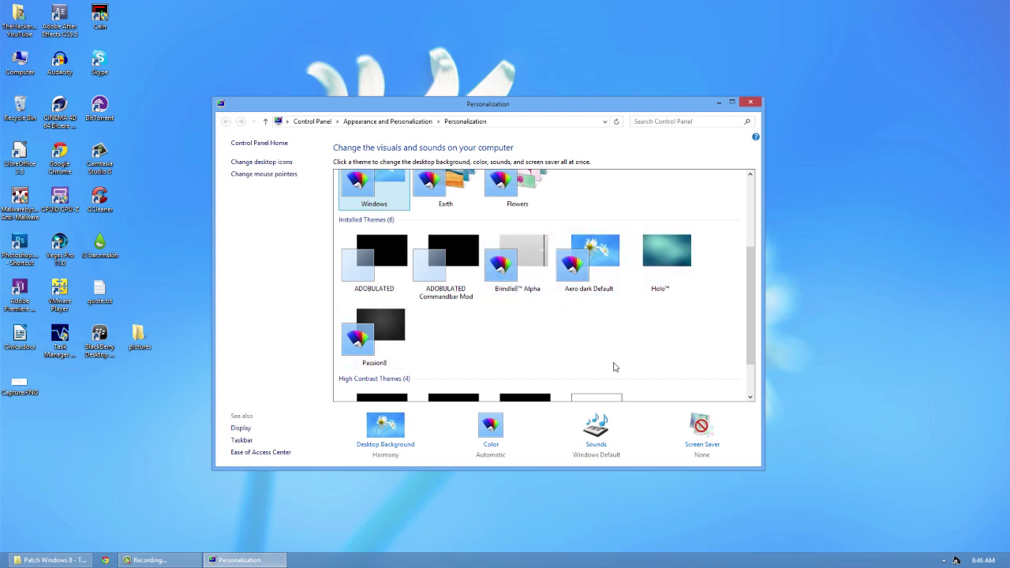
- Apply the Brindle8 Alpha theme, minimize Personalization, and bring the downloads folder window to the middle of the desktop
left_click(511, 267)
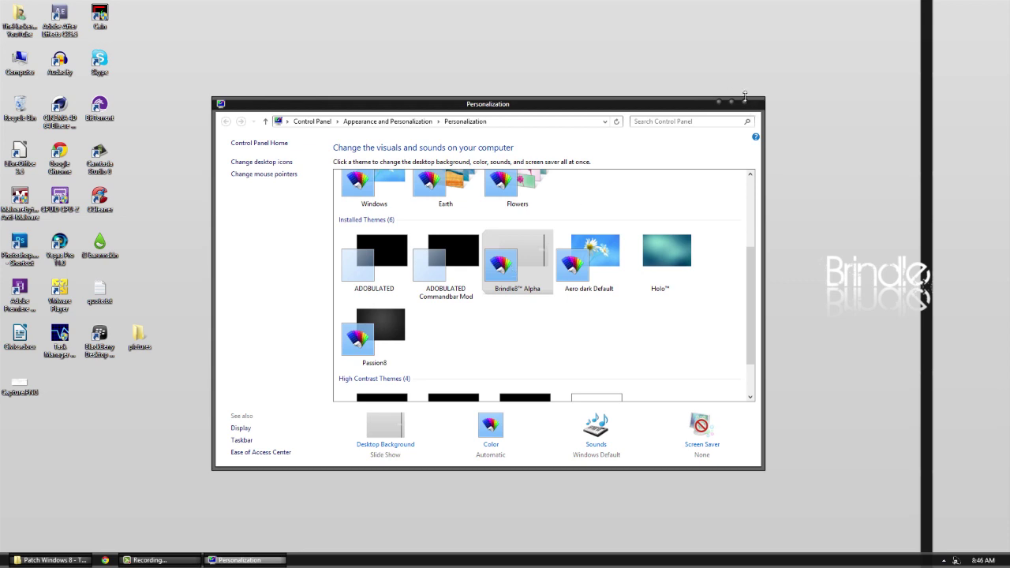
left_click(717, 103)
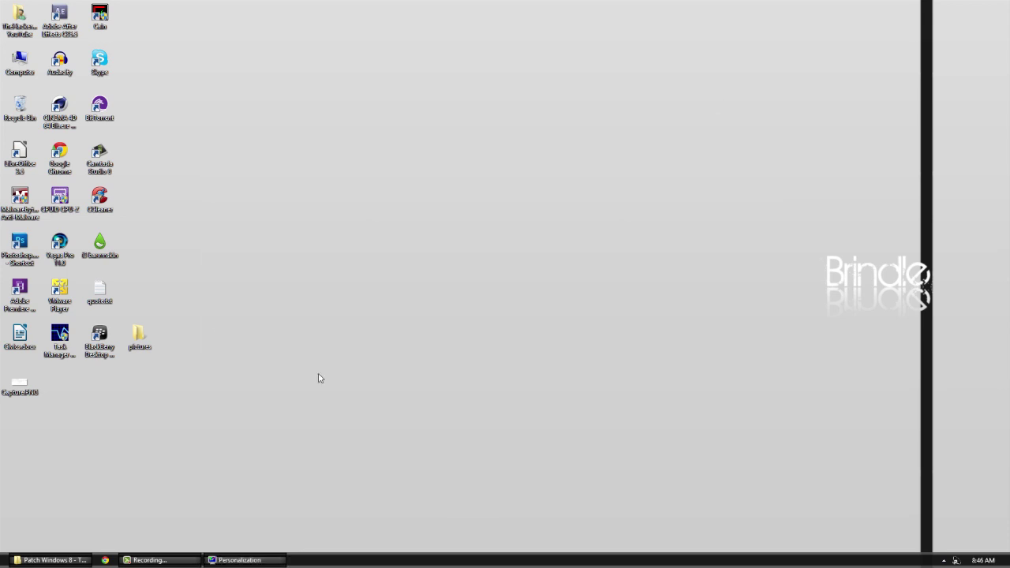
left_click(70, 559)
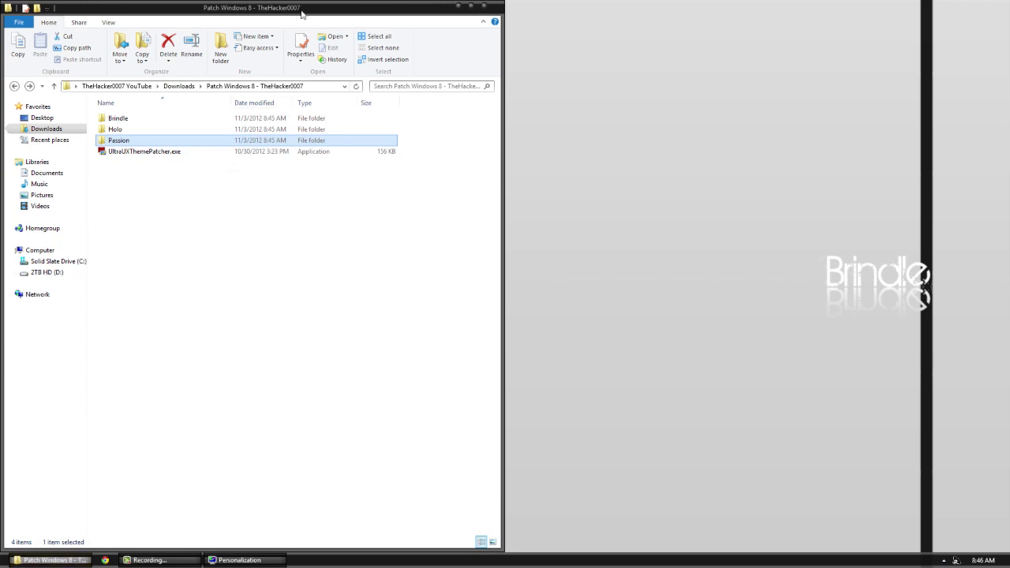
left_click_drag(300, 8, 579, 69)
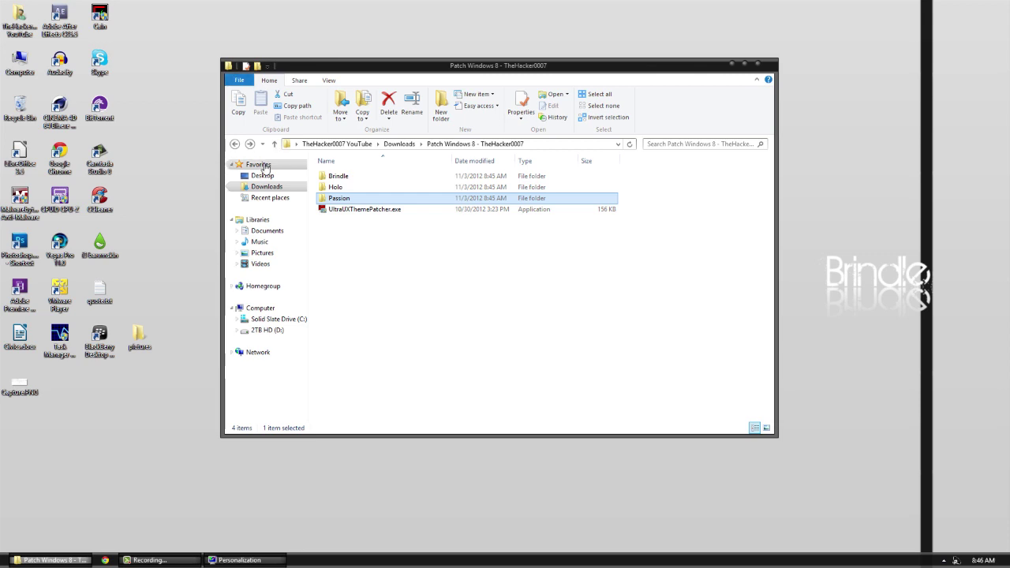
- Browse the Downloads and Favorites locations in the folder window to examine how Brindle8 Alpha styles it
left_click(264, 167)
left_click(234, 144)
left_click(263, 186)
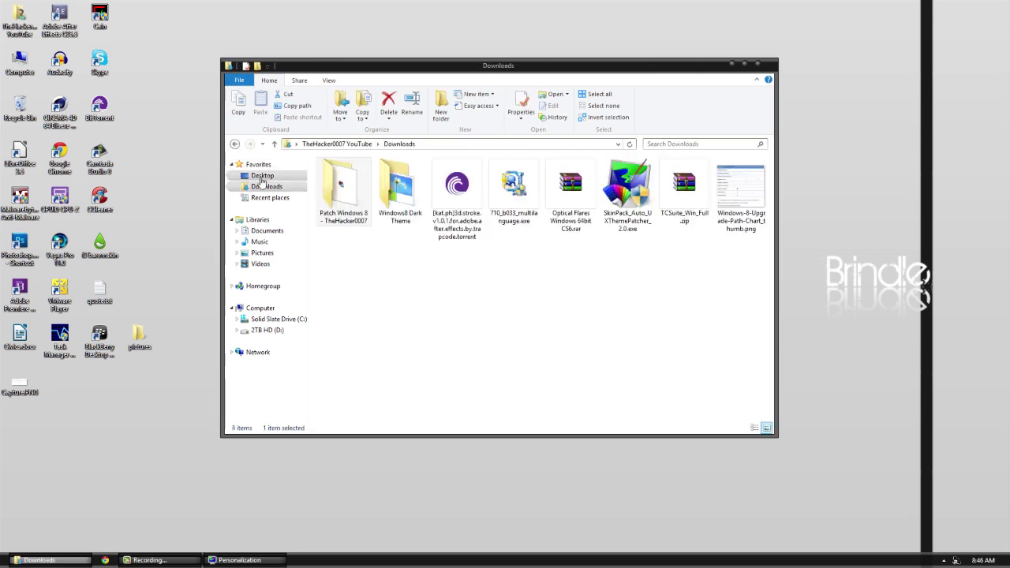
left_click(260, 168)
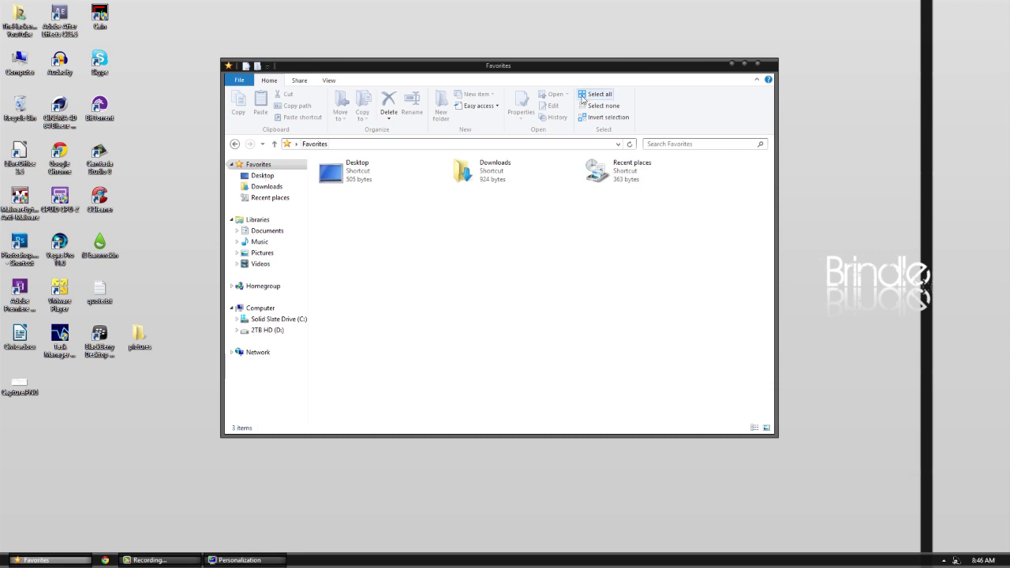
- View the Brindle8 wallpapers in the Desktop Background settings, then return to Personalization and minimize it
right_click(875, 212)
left_click(877, 331)
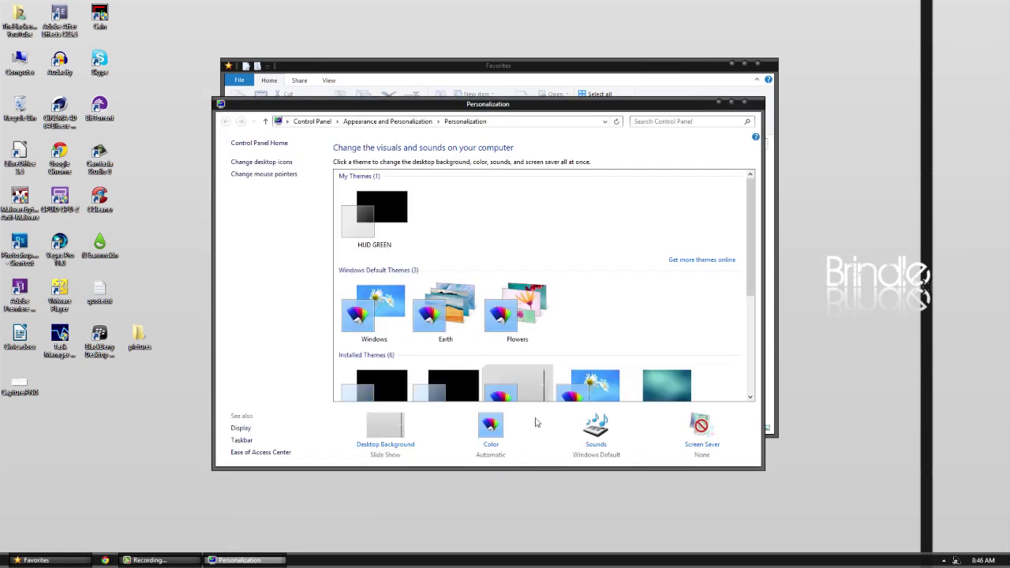
left_click(388, 447)
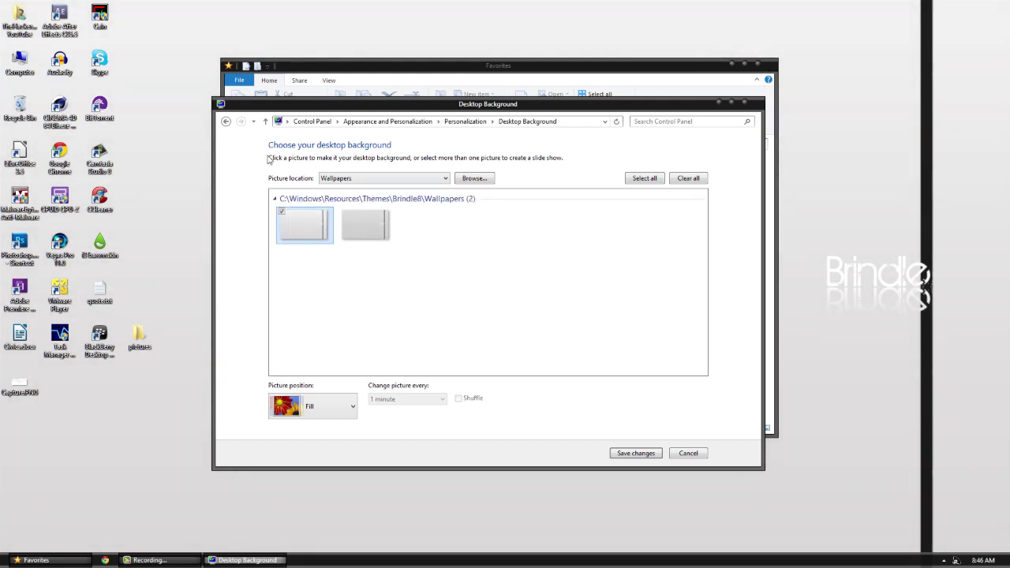
left_click(225, 121)
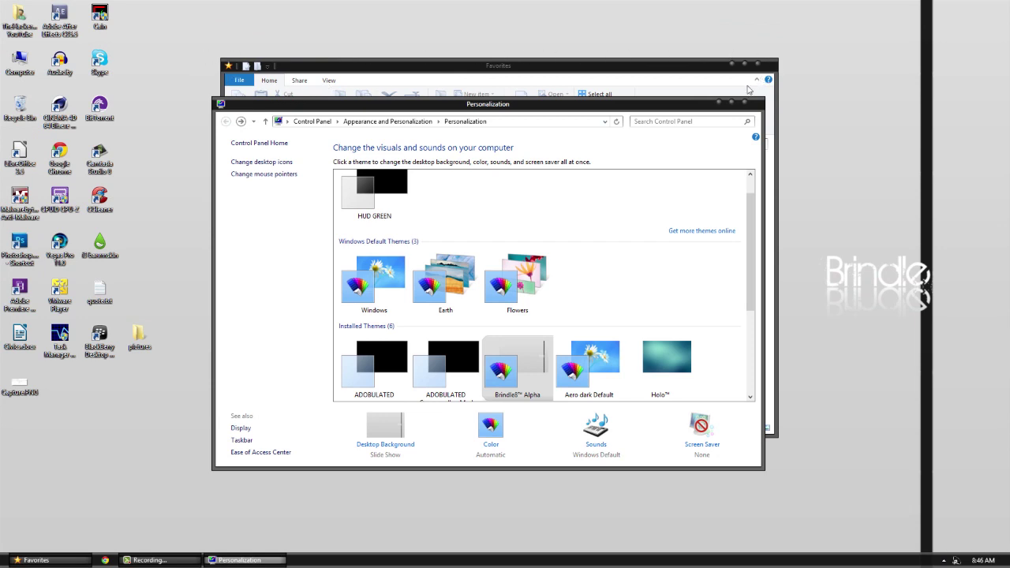
left_click(720, 105)
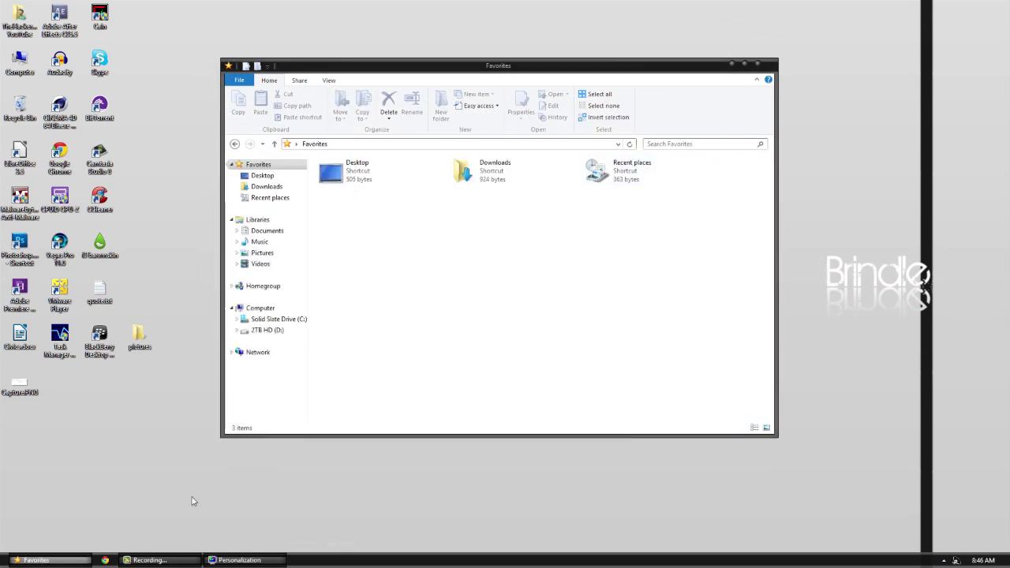
- Apply the installed Holo theme from the desktop's Personalization settings and minimize the settings window
right_click(183, 431)
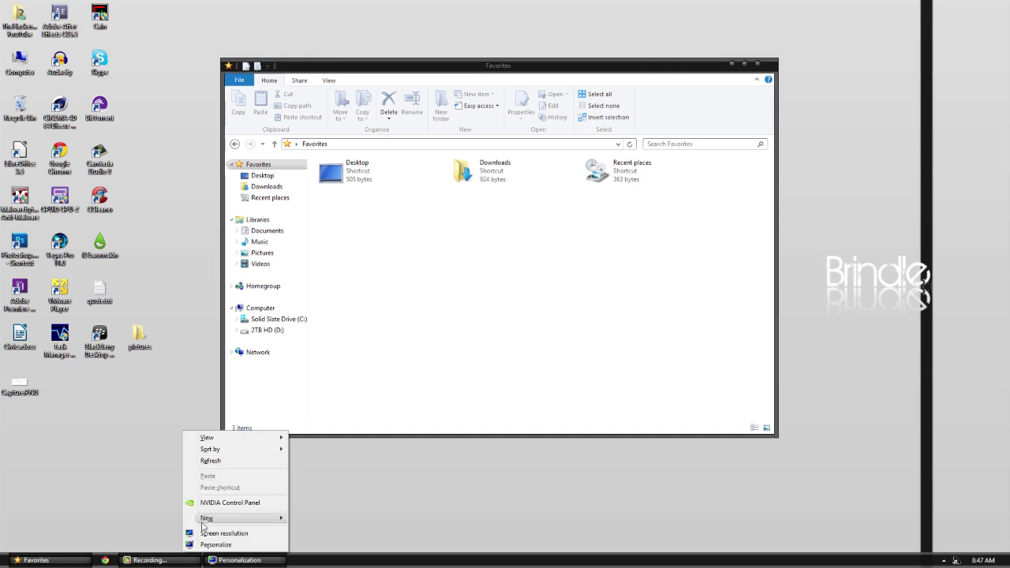
left_click(215, 544)
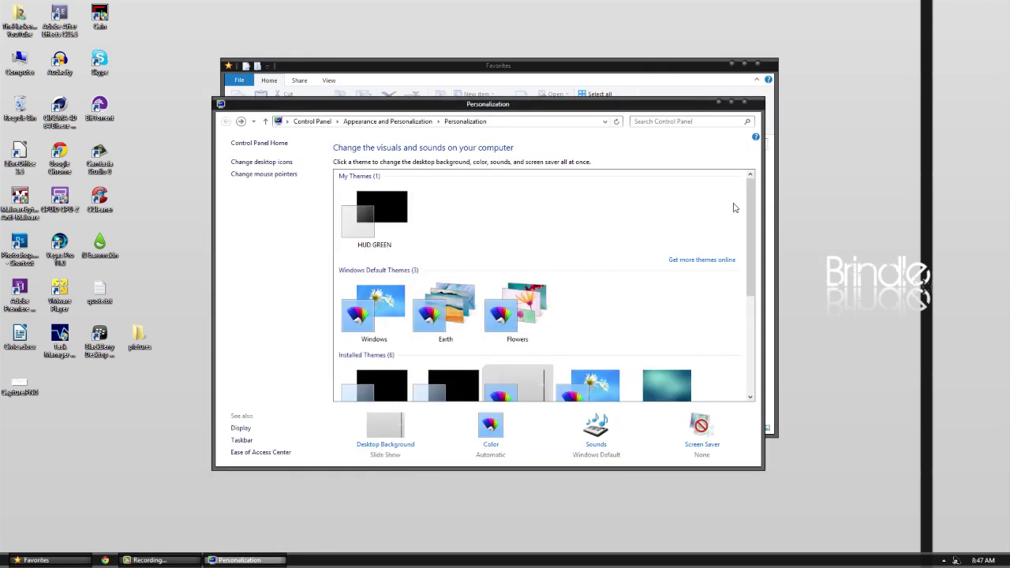
scroll(752, 188, "down", 3)
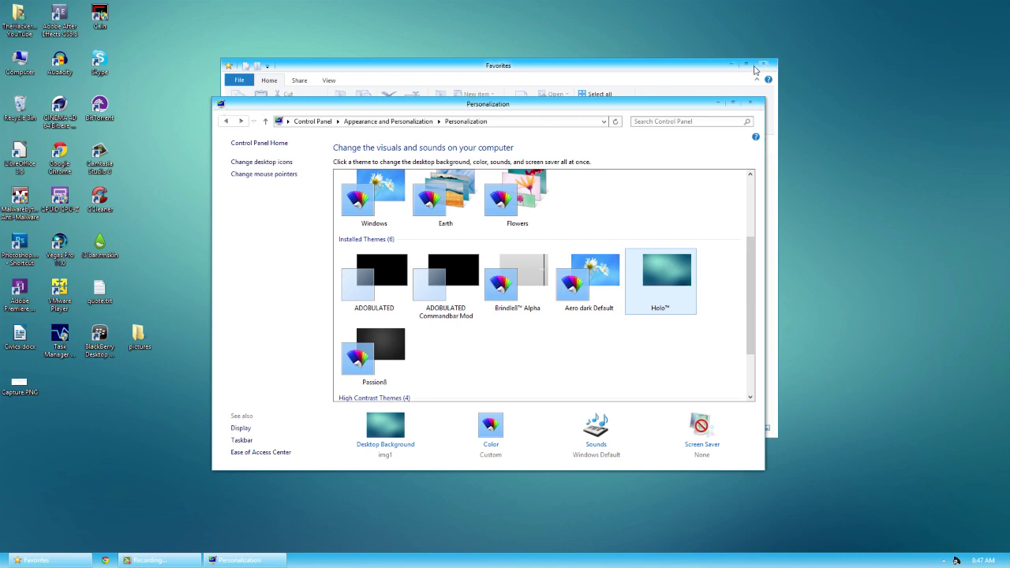
left_click(719, 105)
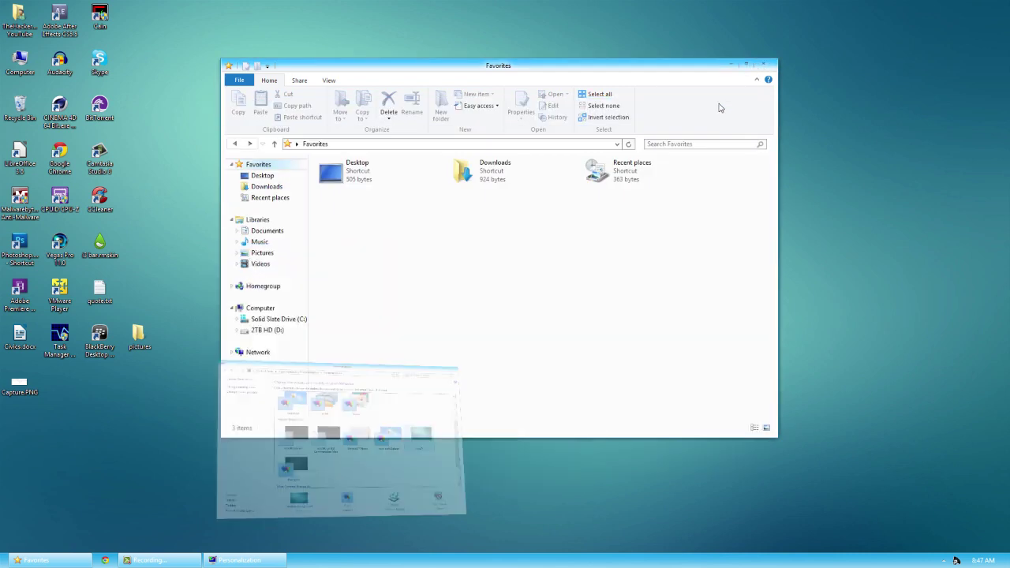
- Browse to Libraries in the folder window and shift the window slightly to examine the Holo styling
left_click(234, 81)
left_click(234, 81)
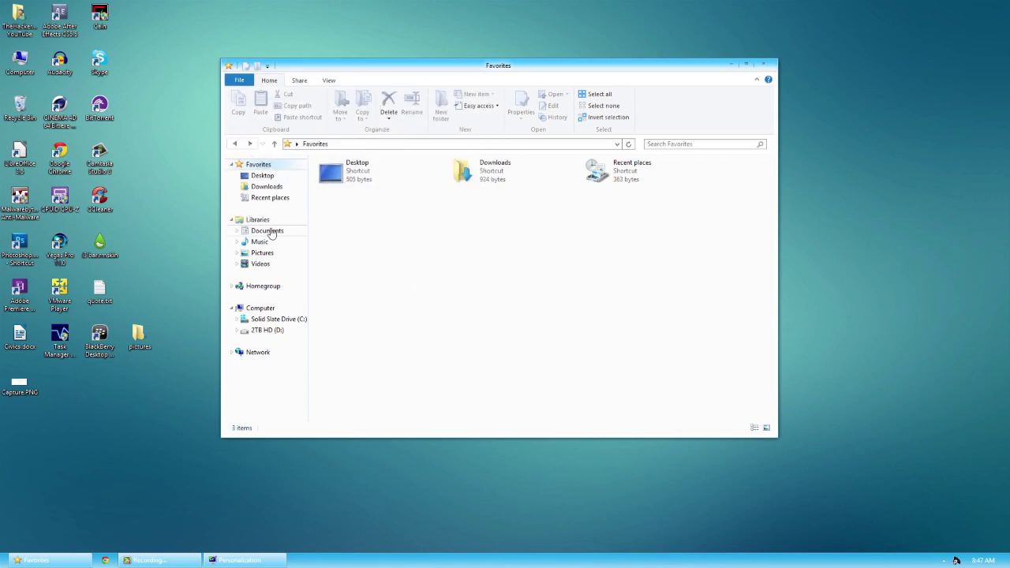
left_click(269, 230)
left_click(257, 220)
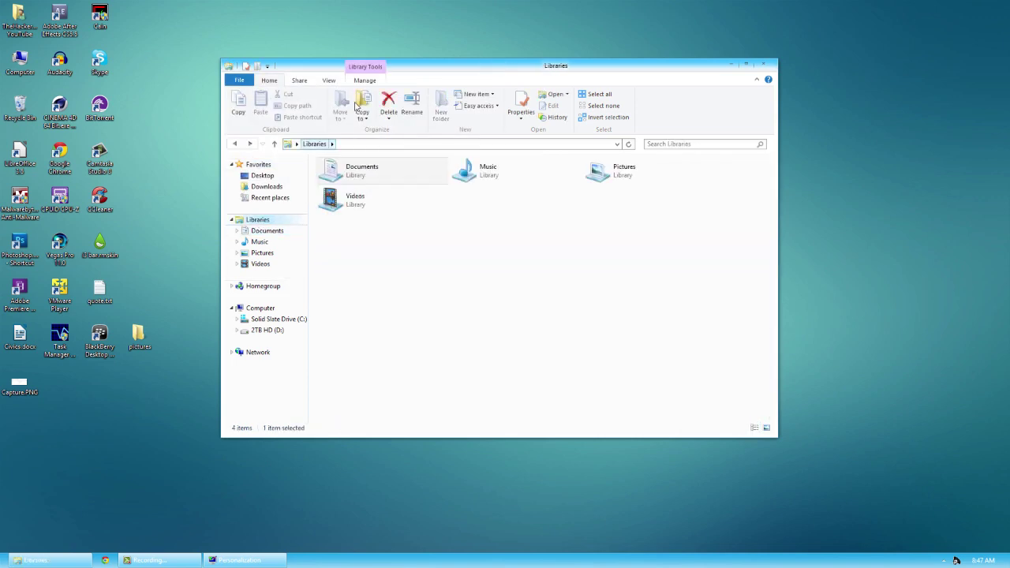
mouse_move(654, 67)
left_mouse_down()
mouse_move(1008, 24)
mouse_move(636, 92)
mouse_move(662, 78)
left_mouse_up()
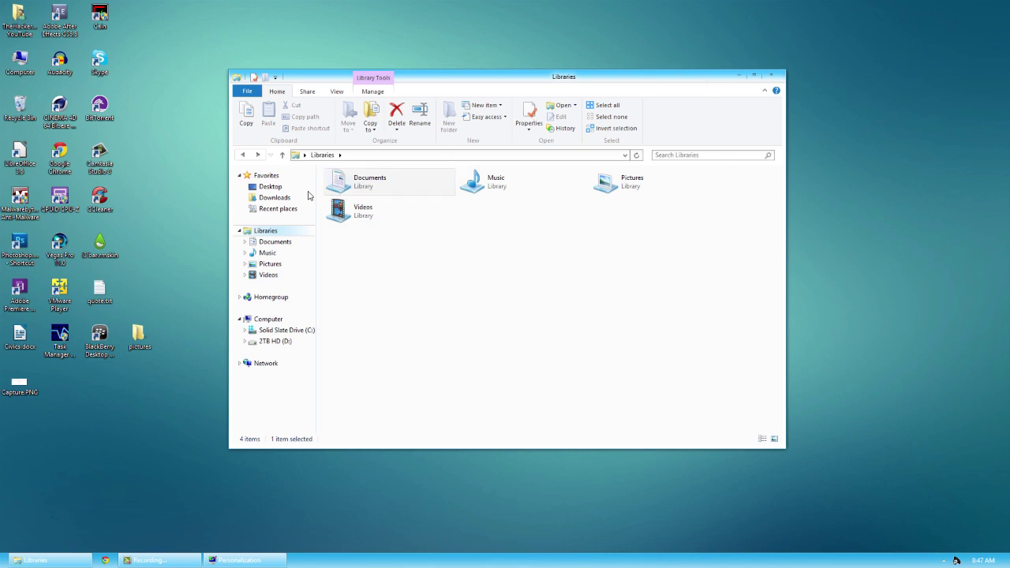
- Go back and forward repeatedly through the folder history to examine Holo's navigation arrows, and close the folder window
left_click(242, 154)
left_click(256, 156)
left_click(242, 155)
left_click(257, 155)
left_click(242, 155)
left_click(257, 155)
left_click(242, 155)
left_click(255, 155)
left_click(771, 77)
- Apply the installed Passion8 theme from the desktop's Personalization settings and close the settings window
right_click(554, 203)
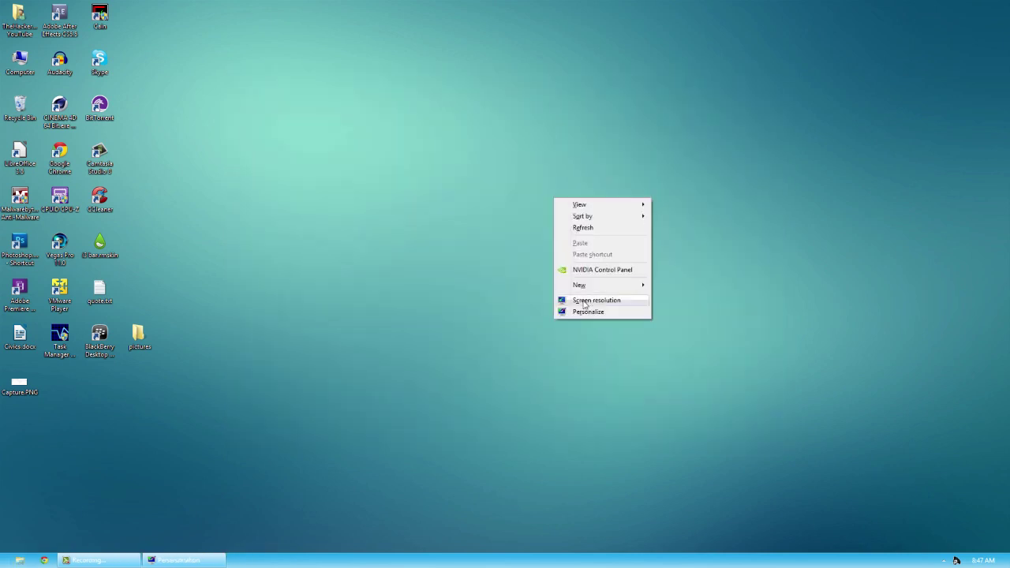
left_click(585, 313)
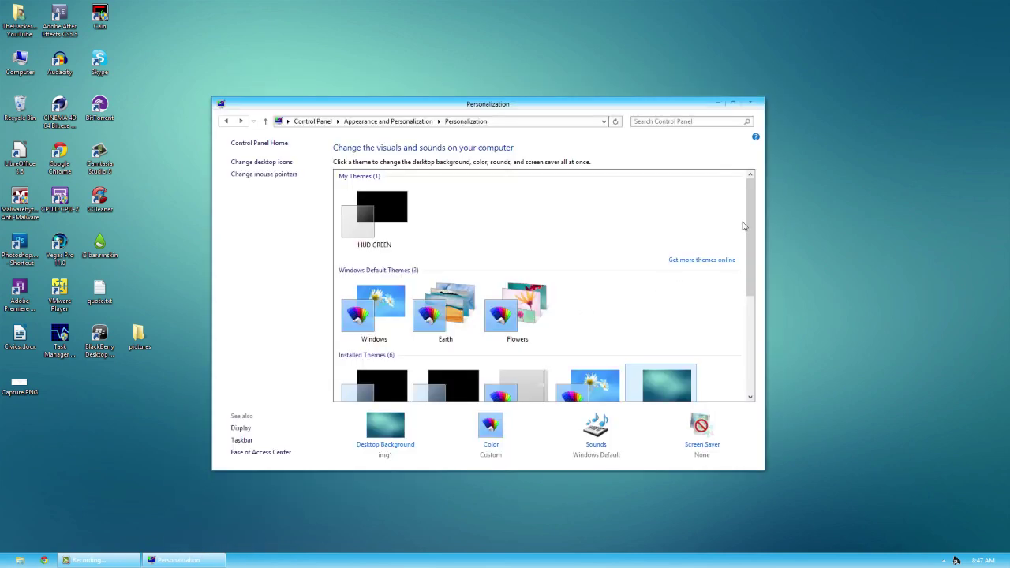
left_click_drag(744, 223, 739, 277)
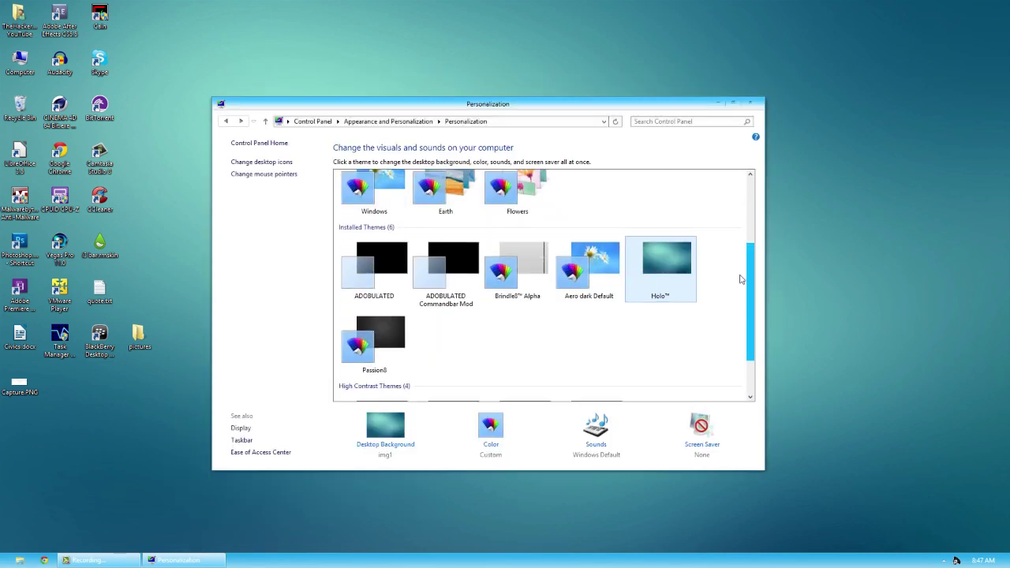
left_click(390, 344)
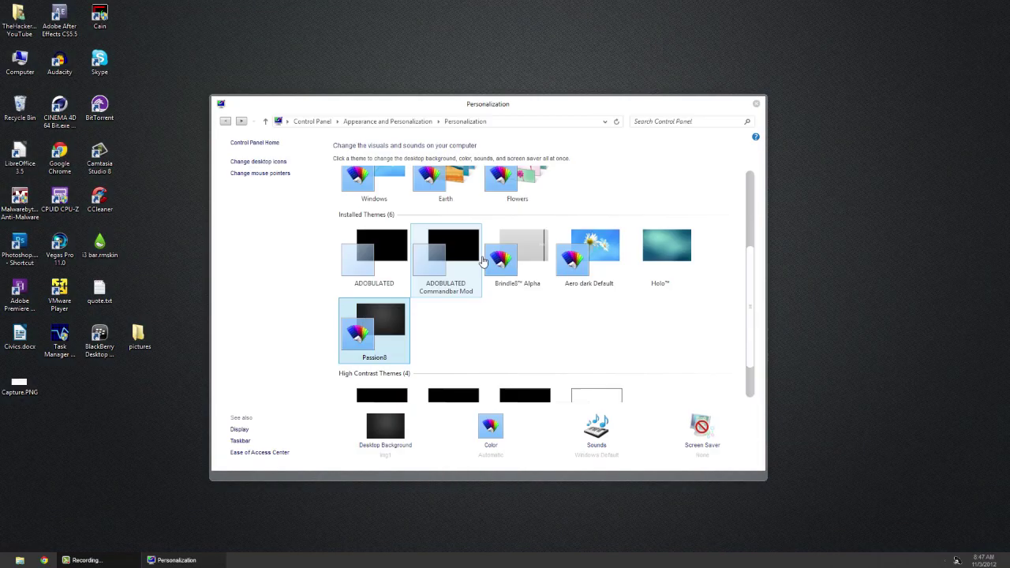
left_click(755, 105)
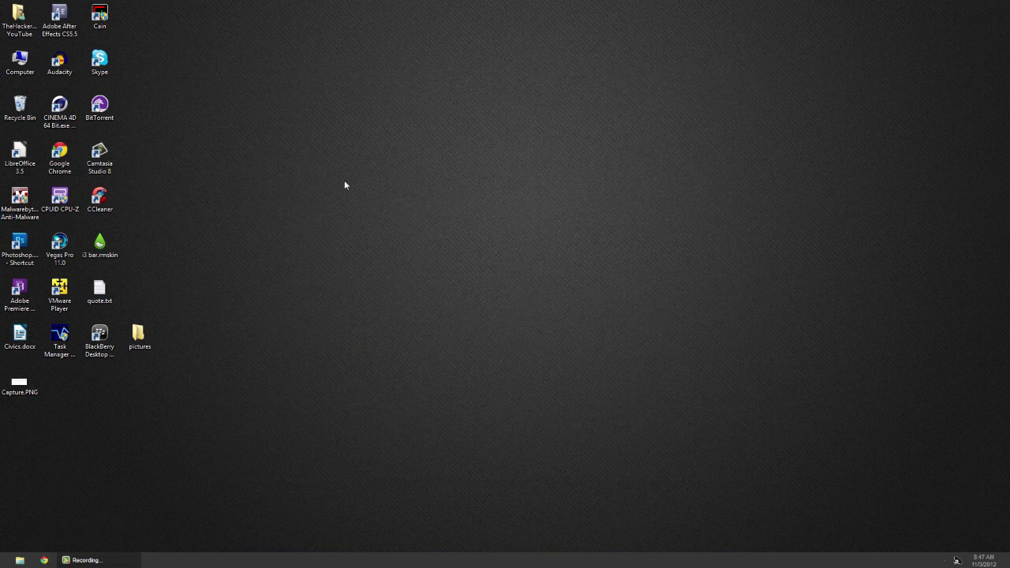
- Open File Explorer and look through the Documents library to examine the Passion8 window frame and scroll bar
left_click(20, 560)
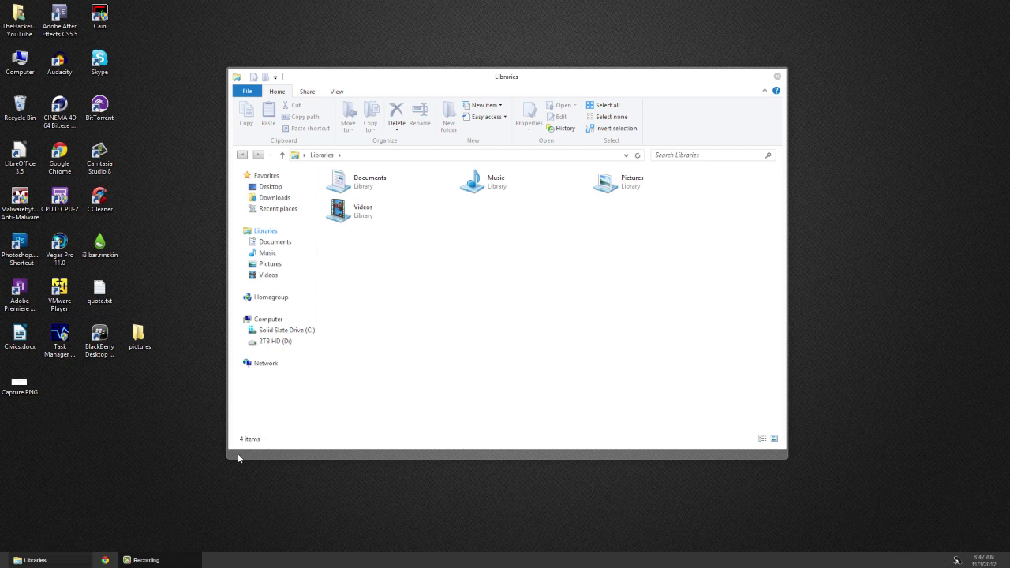
left_click(776, 78)
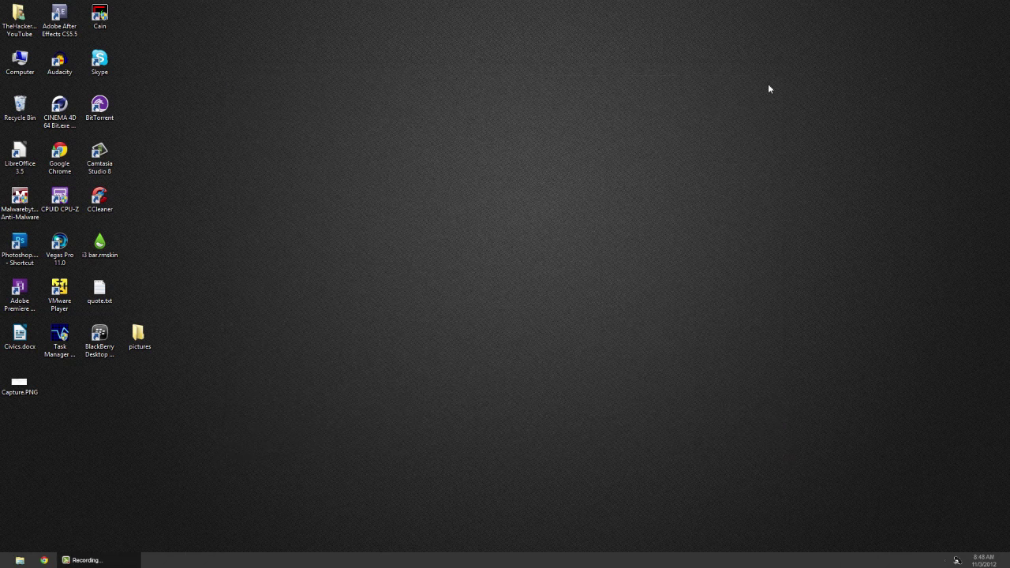
left_click(20, 560)
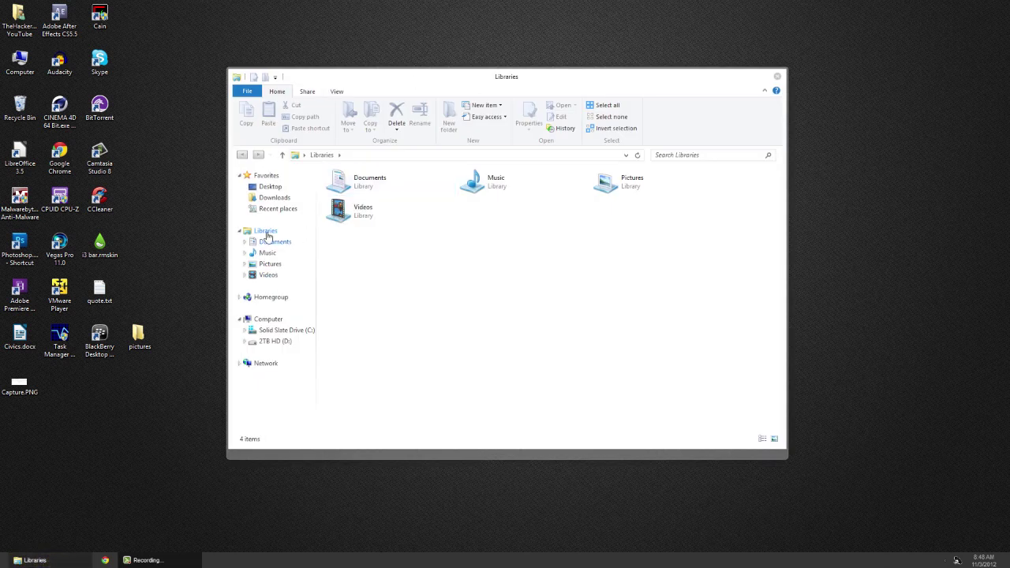
left_click(288, 245)
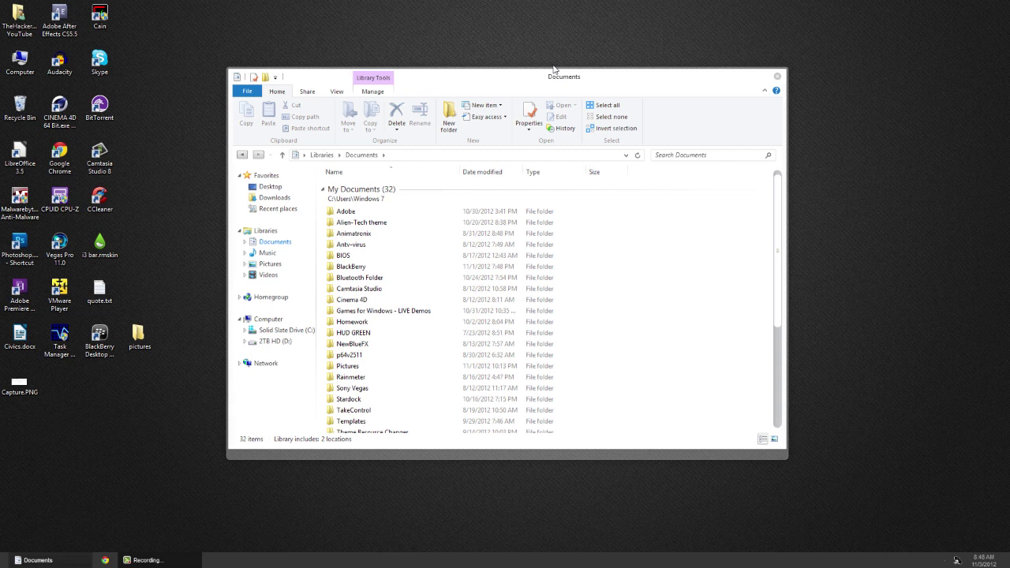
left_click_drag(783, 286, 780, 313)
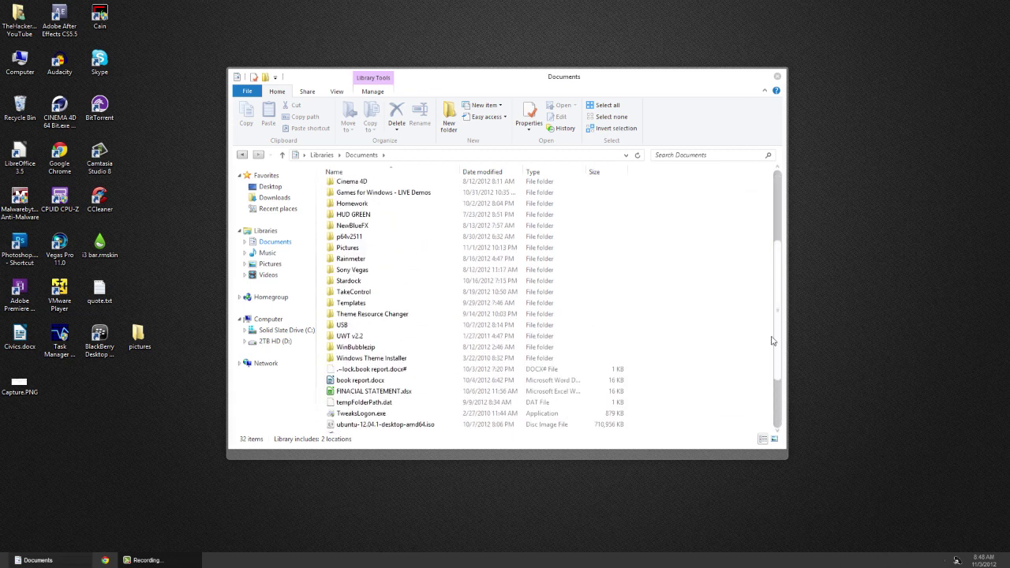
- View the Computer location and its System properties under Passion8, and close the window
left_click(270, 319)
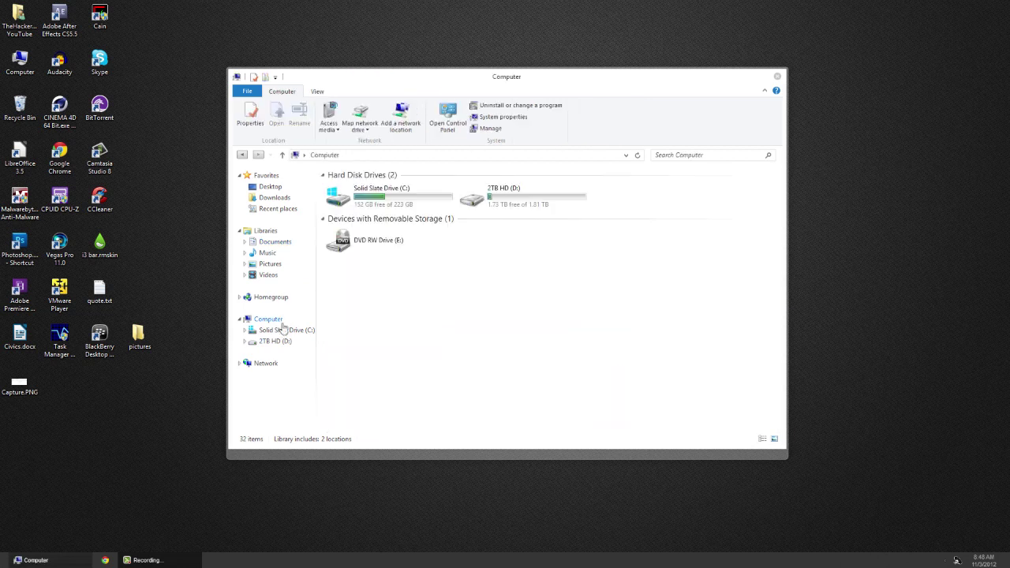
left_click(507, 118)
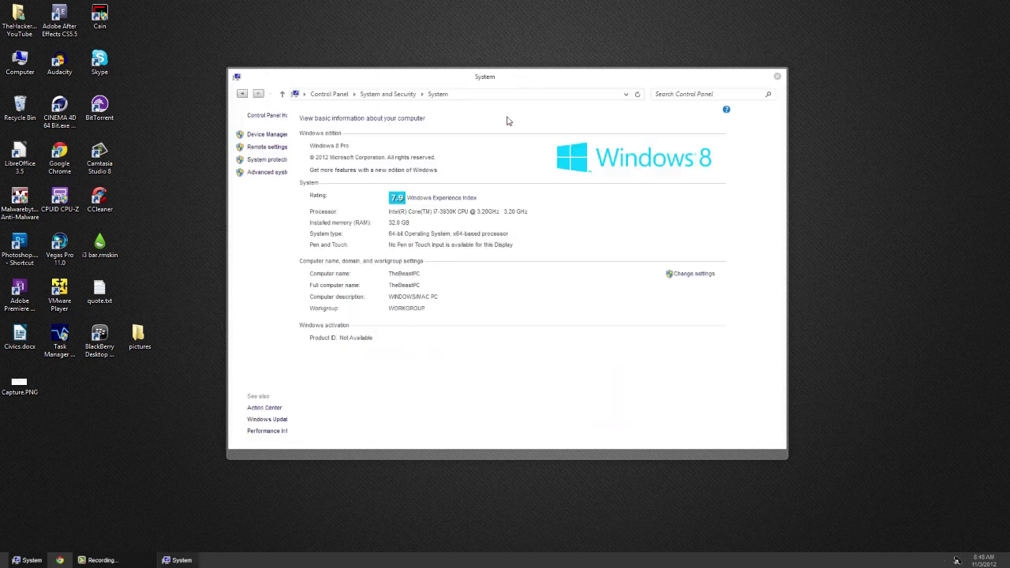
left_click(777, 76)
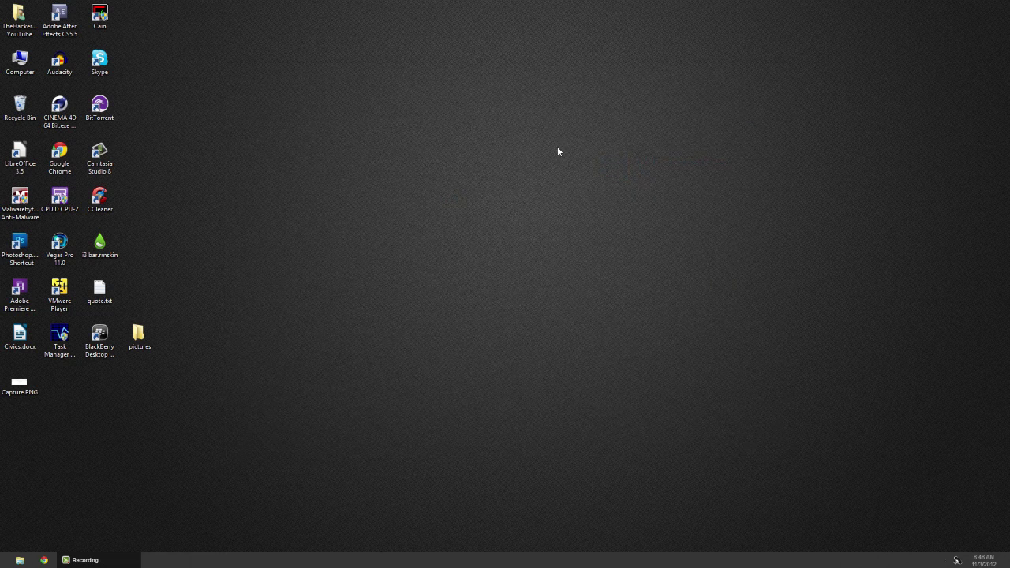
- Reopen the desktop's Personalization settings at the Installed Themes
right_click(557, 151)
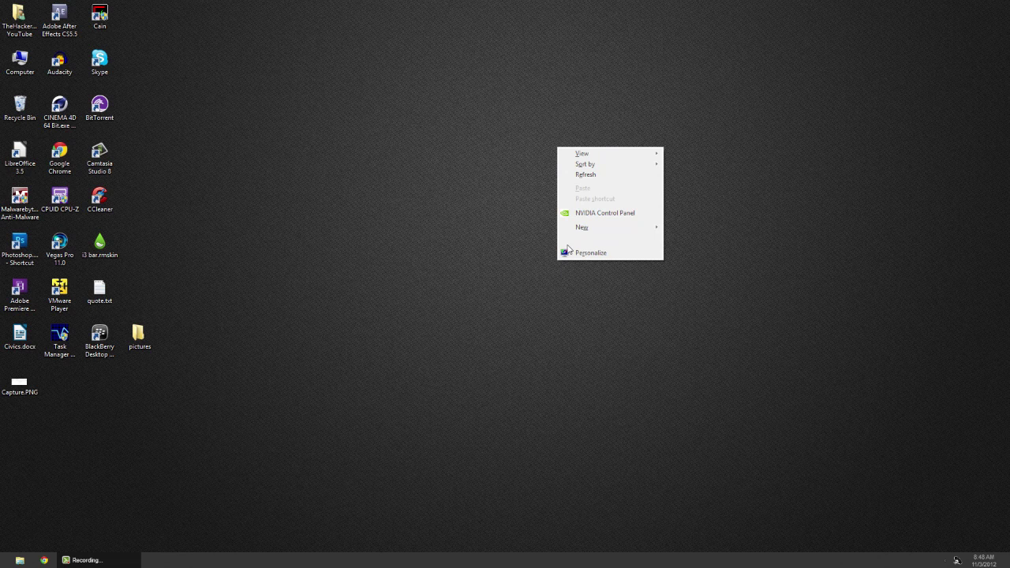
left_click(572, 253)
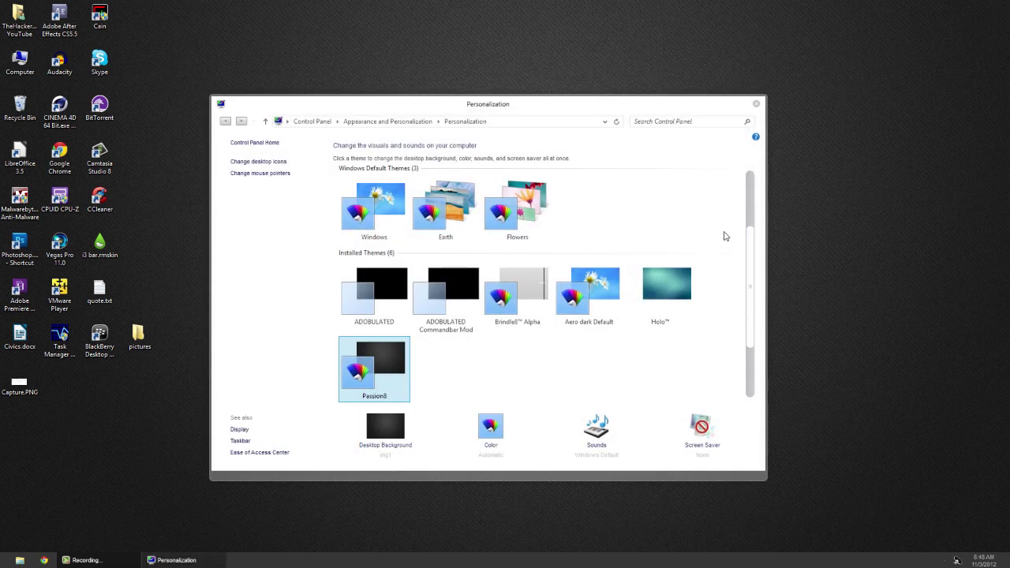